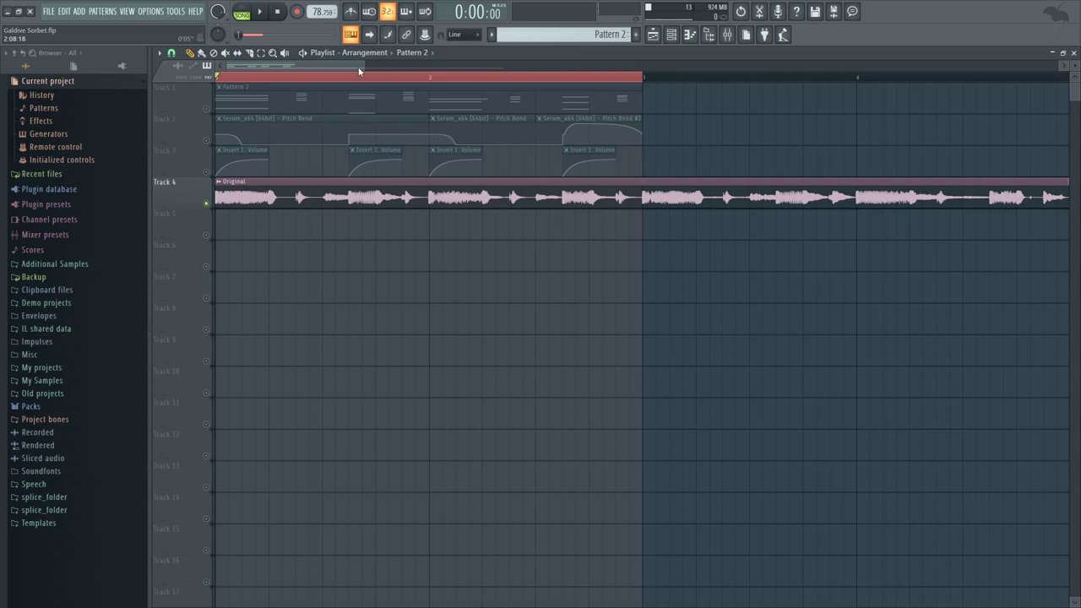
- Play the Original reference track, then unsolo and mute Track 4 and play the recreated drop
{"action": "key", "text": "space"}
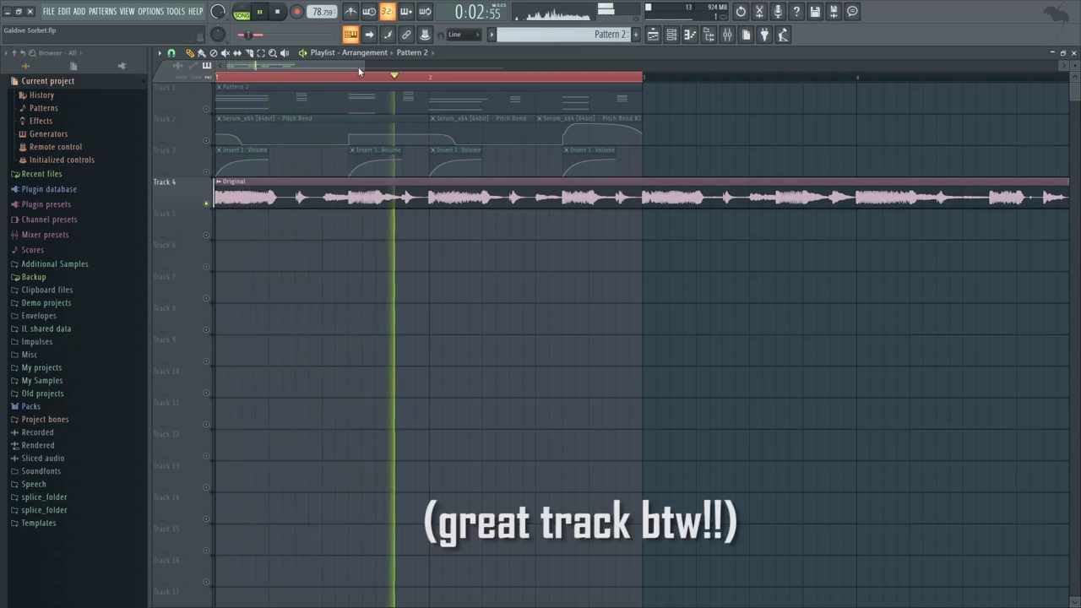
{"action": "key", "text": "space"}
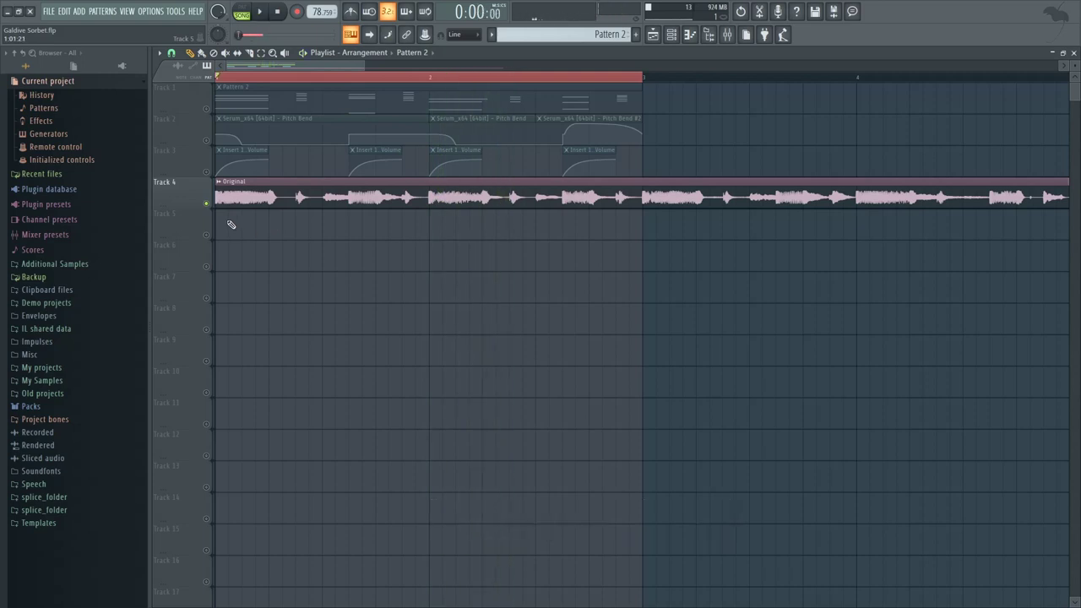
{"action": "right_click", "coordinate": [206, 204]}
{"action": "left_click", "coordinate": [206, 204]}
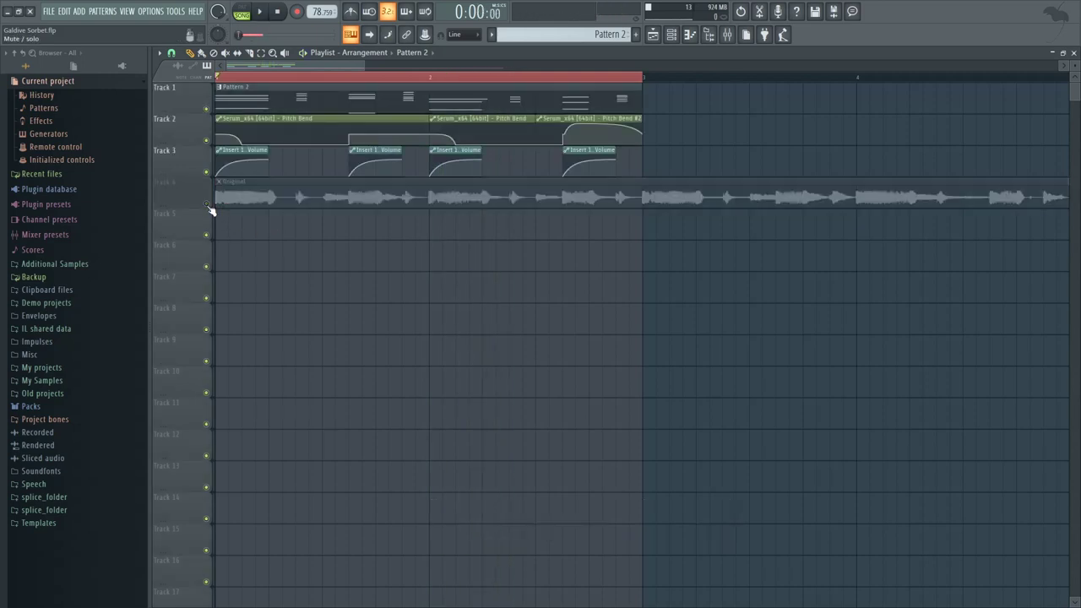
{"action": "key", "text": "space"}
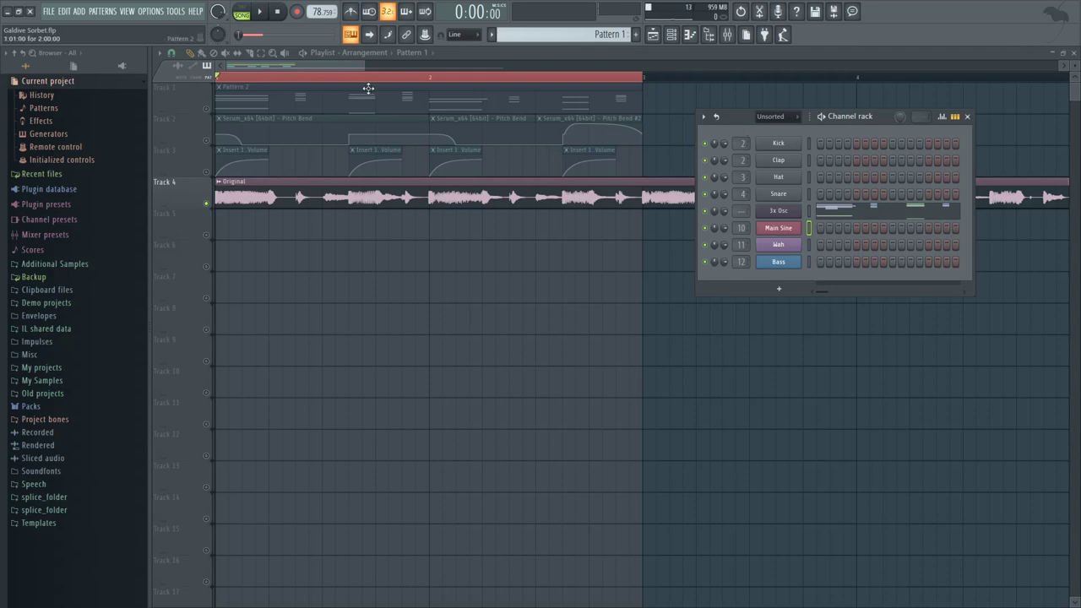
- Play the arrangement once, then open the 3x Osc channel's chord notes in the Piano roll
{"action": "key", "text": "F6"}
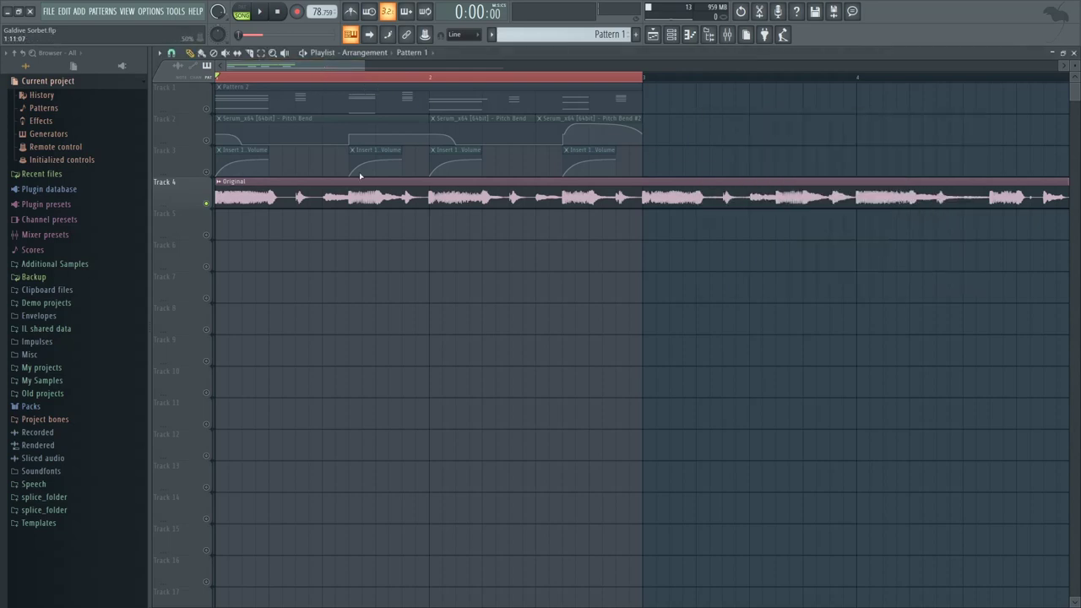
{"action": "key", "text": "space"}
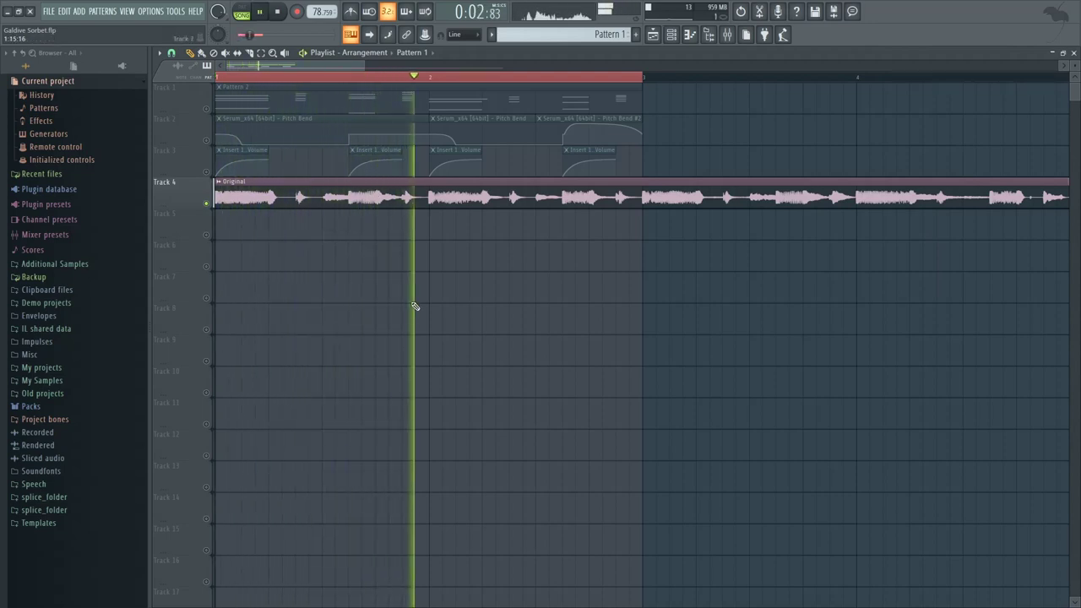
{"action": "key", "text": "space"}
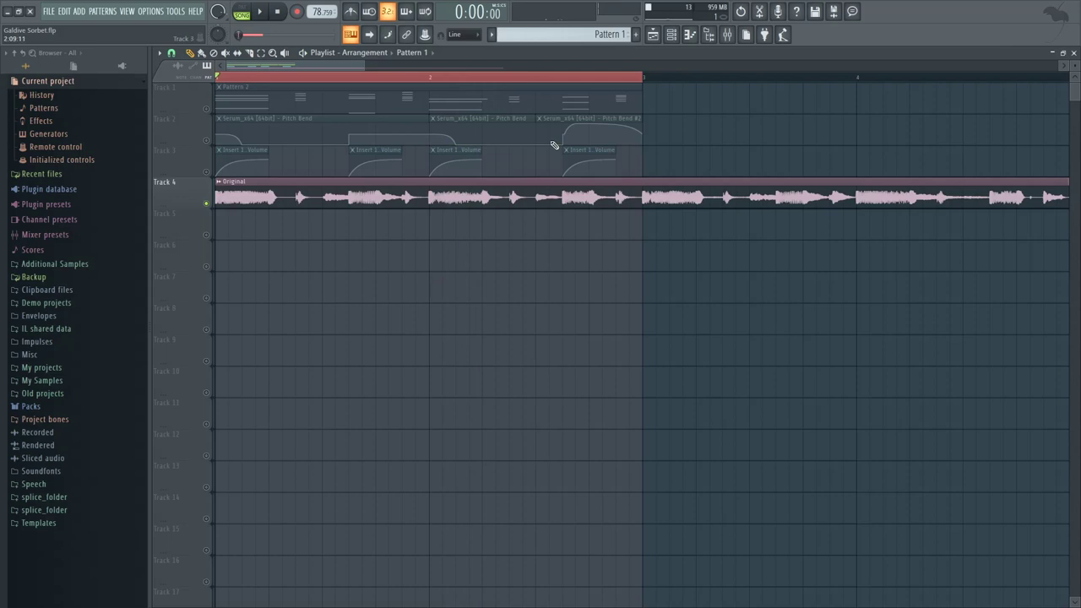
{"action": "left_click", "coordinate": [670, 35]}
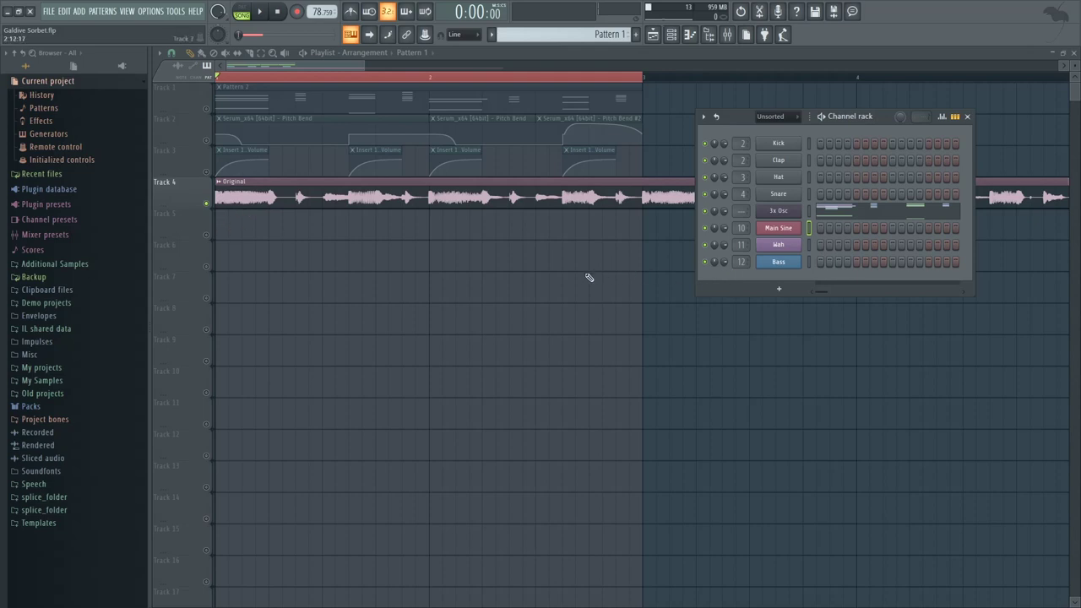
{"action": "left_click", "coordinate": [850, 211]}
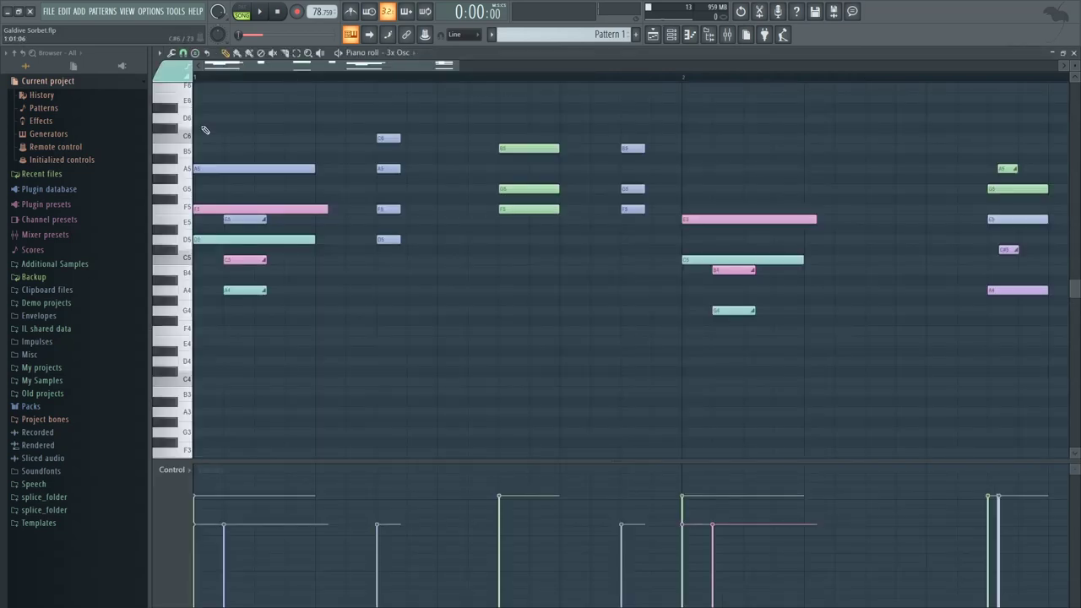
- Switch to PAT mode, play the 3x Osc chord pattern alone, and preview the D5 note
{"action": "scroll", "coordinate": [205, 130], "scroll_direction": "up", "scroll_amount": 2}
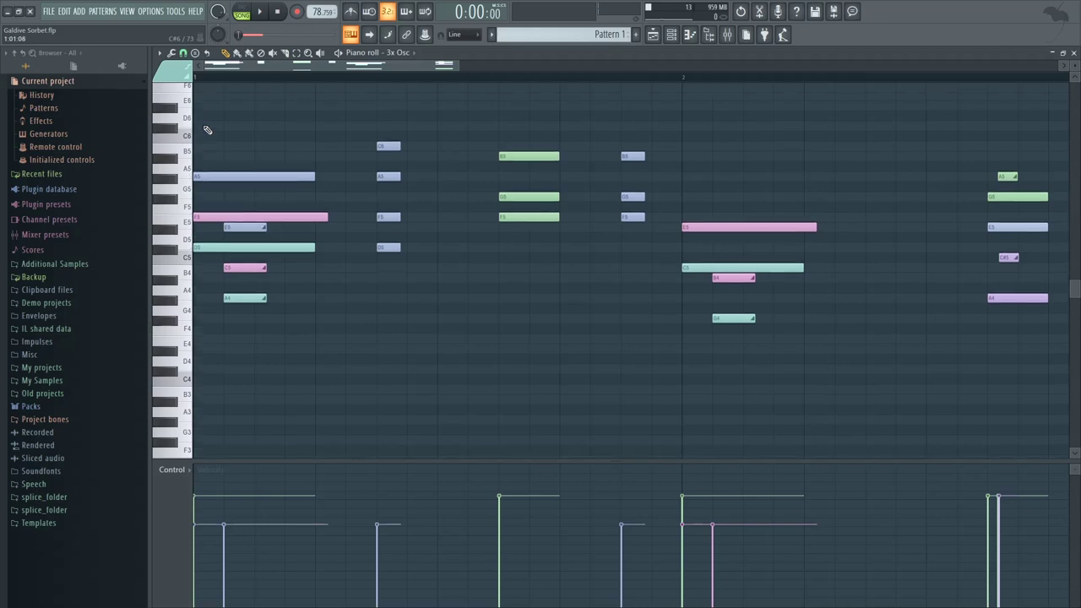
{"action": "left_click", "coordinate": [244, 12]}
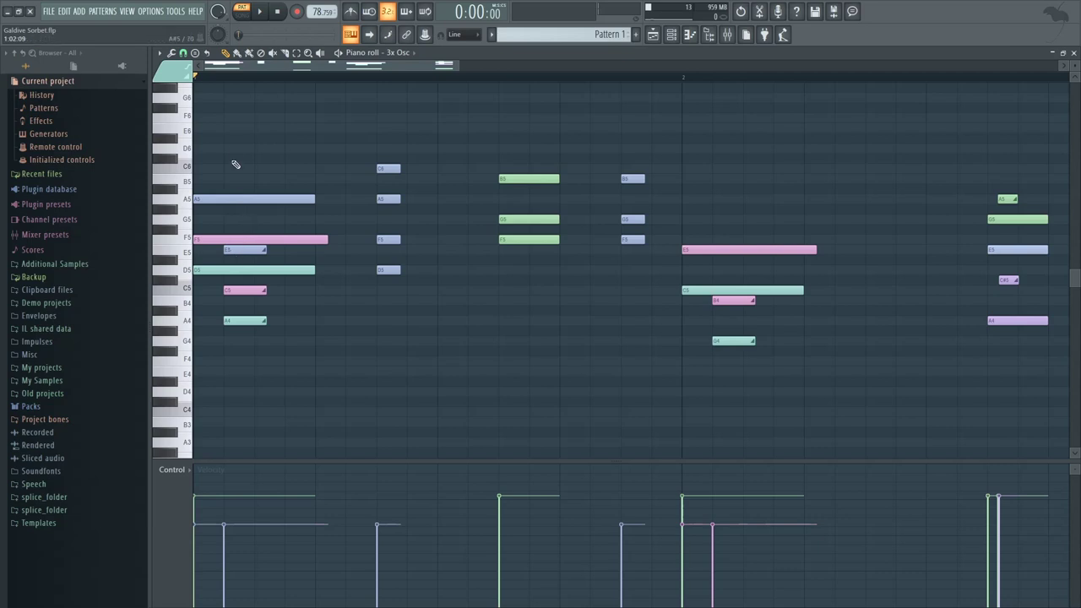
{"action": "key", "text": "space"}
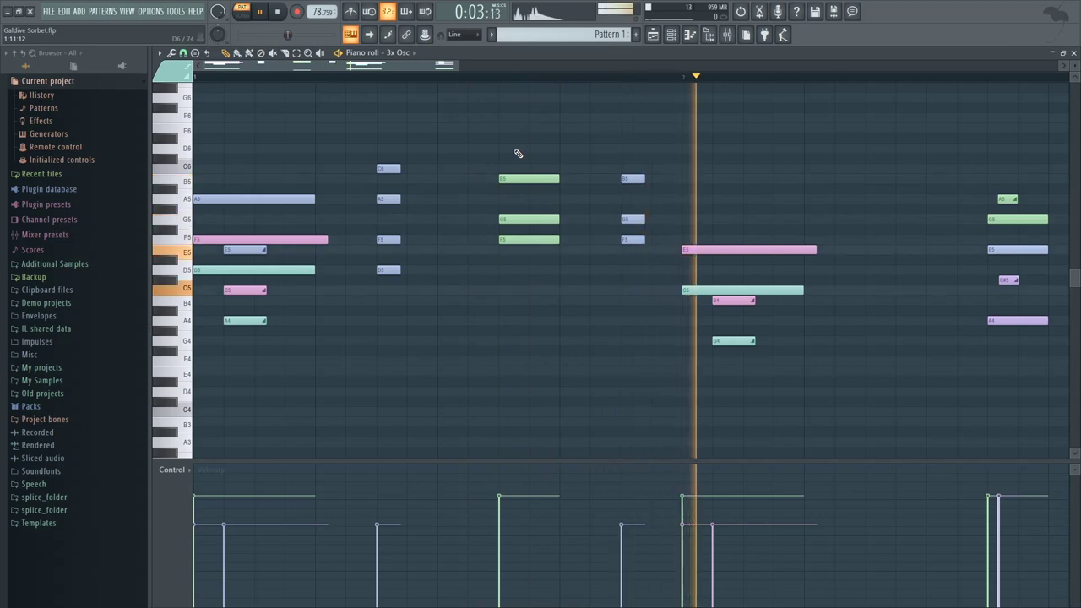
{"action": "key", "text": "space"}
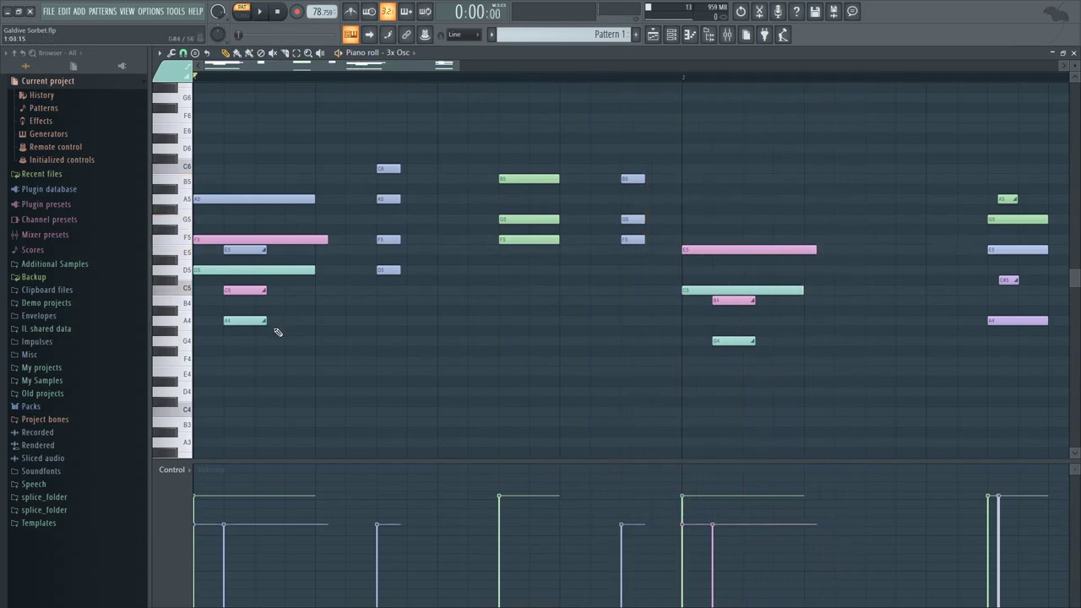
{"action": "scroll", "coordinate": [358, 306], "scroll_direction": "down", "scroll_amount": 1}
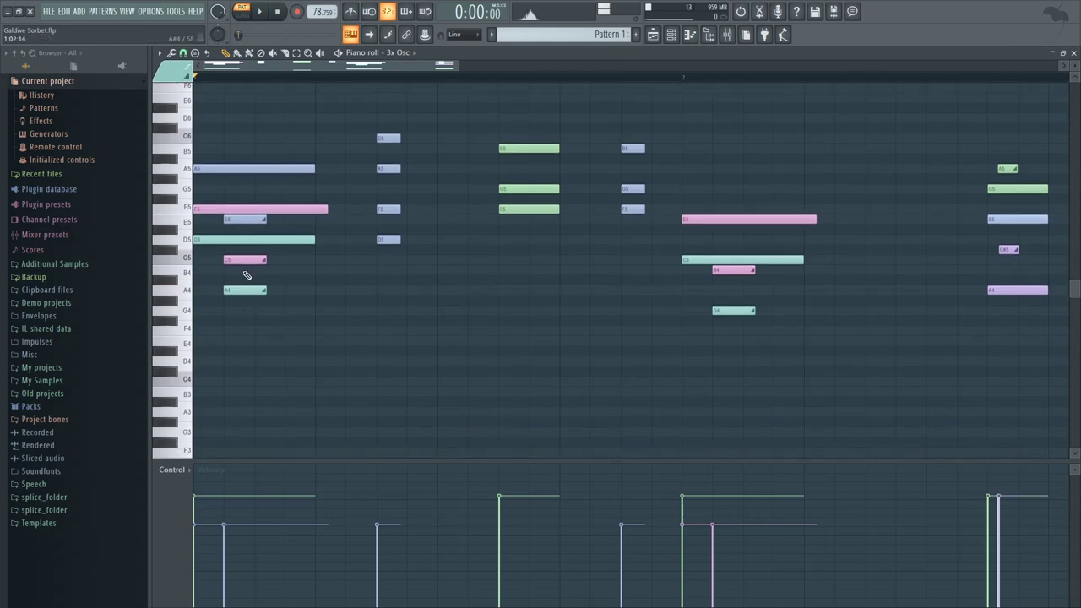
{"action": "left_click", "coordinate": [245, 241]}
- Copy the first chord's A4, C5 and E5 notes up a fourth onto D5, F5 and A5
{"action": "left_click", "coordinate": [245, 220]}
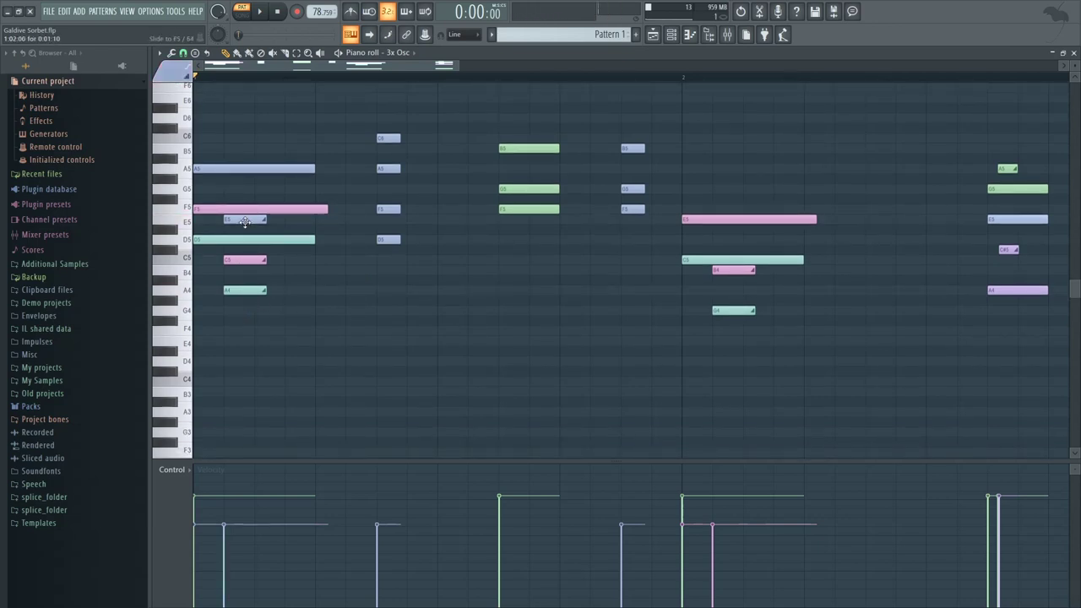
{"action": "left_click", "coordinate": [244, 290], "text": "ctrl"}
{"action": "left_click", "coordinate": [245, 261], "text": "ctrl"}
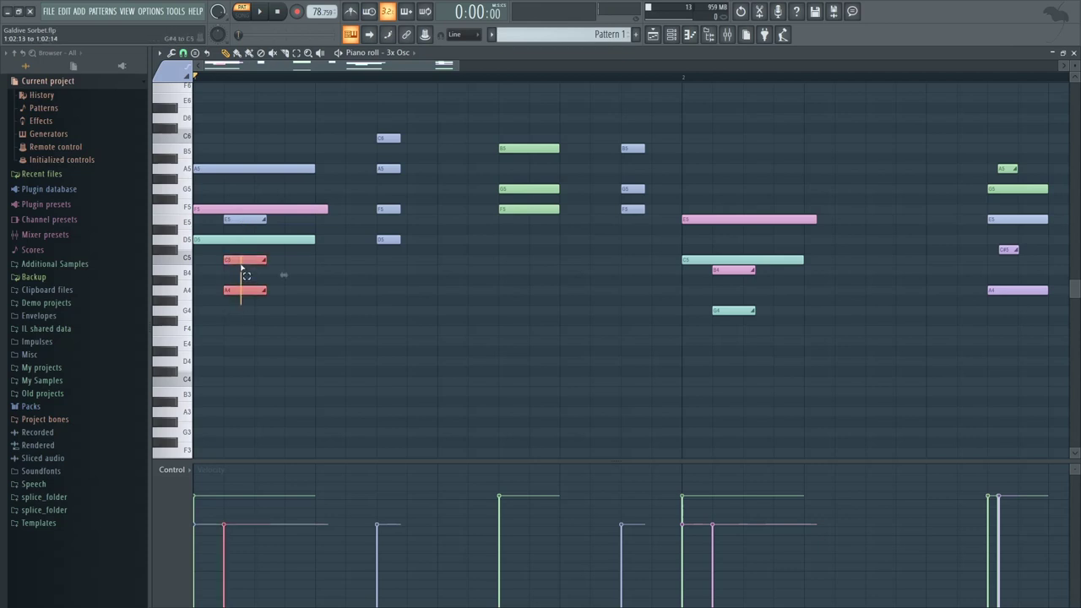
{"action": "left_click", "coordinate": [245, 220], "text": "ctrl"}
{"action": "left_click", "coordinate": [237, 290]}
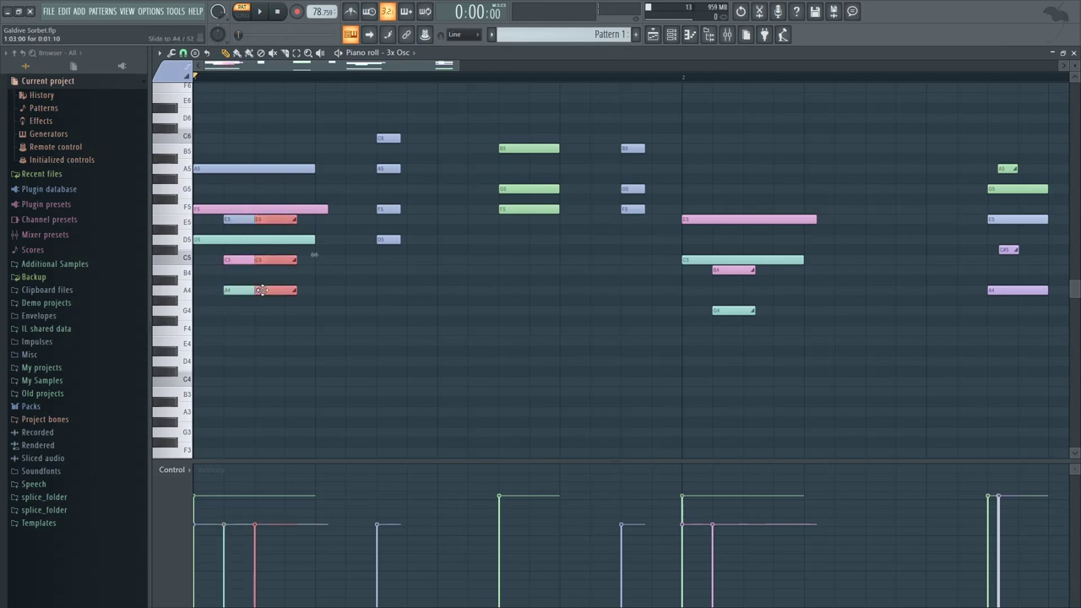
{"action": "left_click_drag", "start_coordinate": [237, 291], "coordinate": [243, 237]}
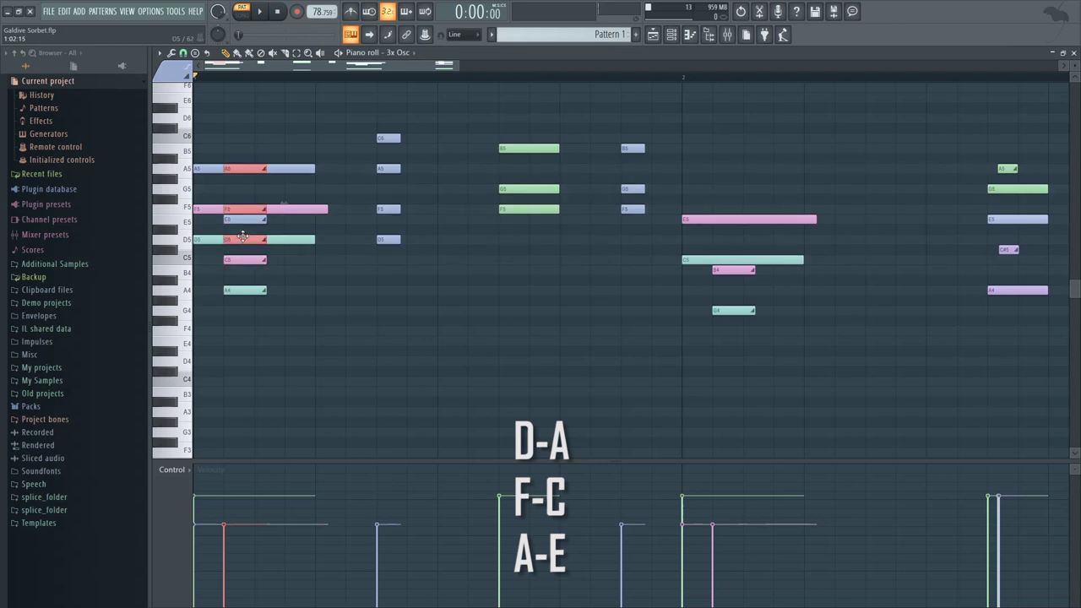
{"action": "left_click", "coordinate": [228, 183]}
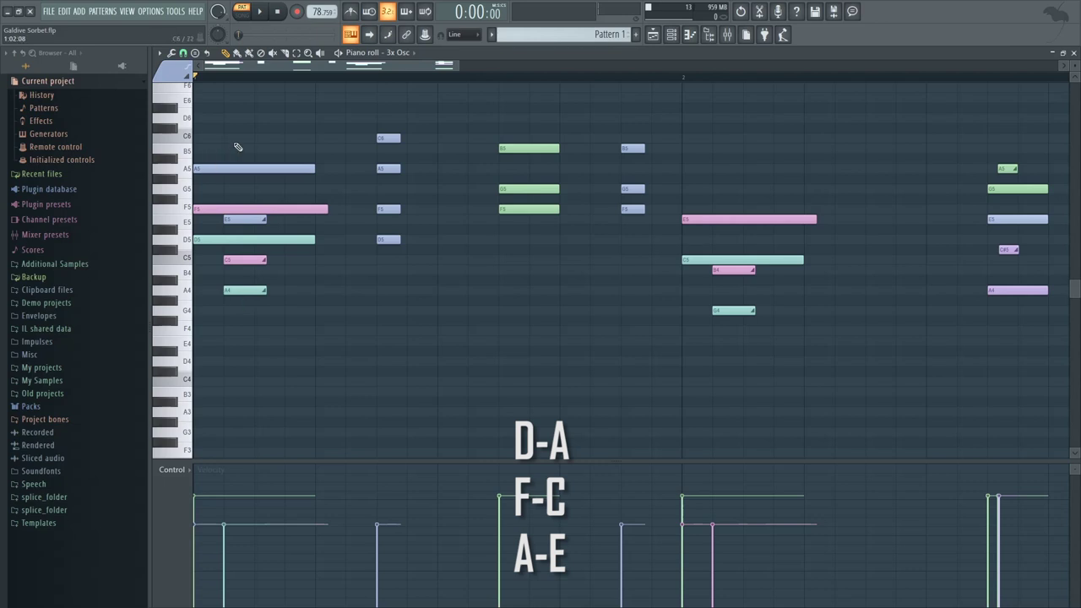
- Preview the bar-2 B4 and G4 notes, zoom the grid out, and close the Piano roll
{"action": "left_click", "coordinate": [683, 77]}
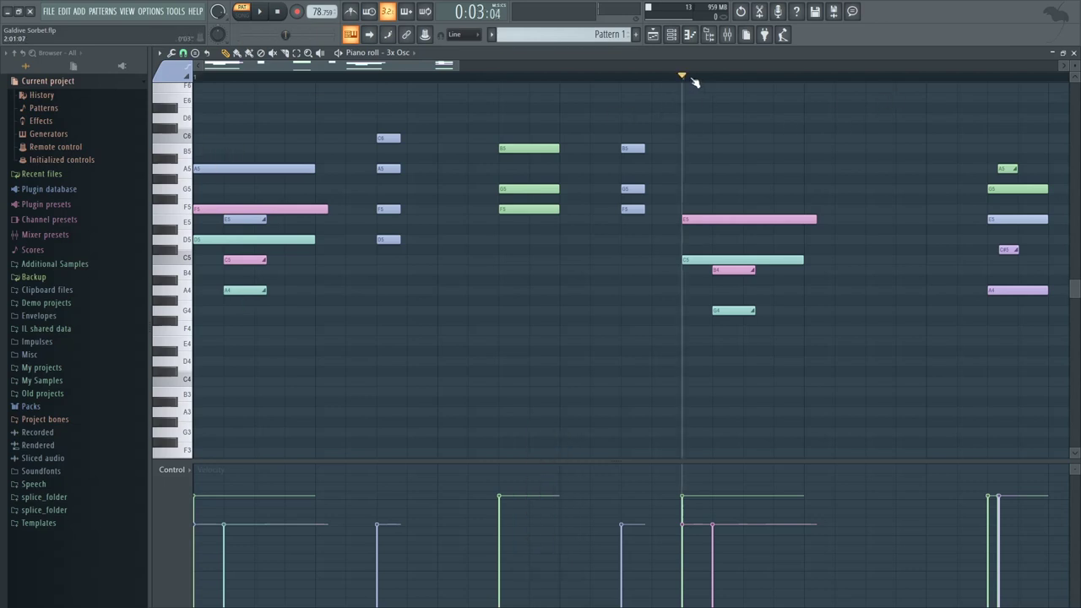
{"action": "left_click", "coordinate": [727, 271]}
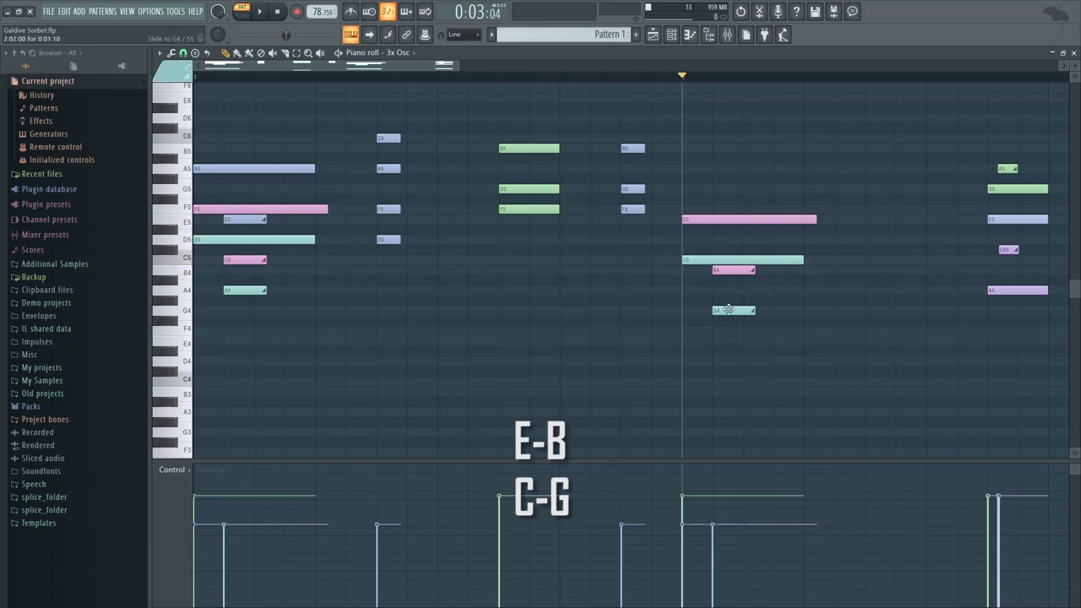
{"action": "left_click", "coordinate": [728, 310]}
{"action": "left_click_drag", "start_coordinate": [456, 62], "coordinate": [482, 74]}
{"action": "left_click", "coordinate": [464, 76]}
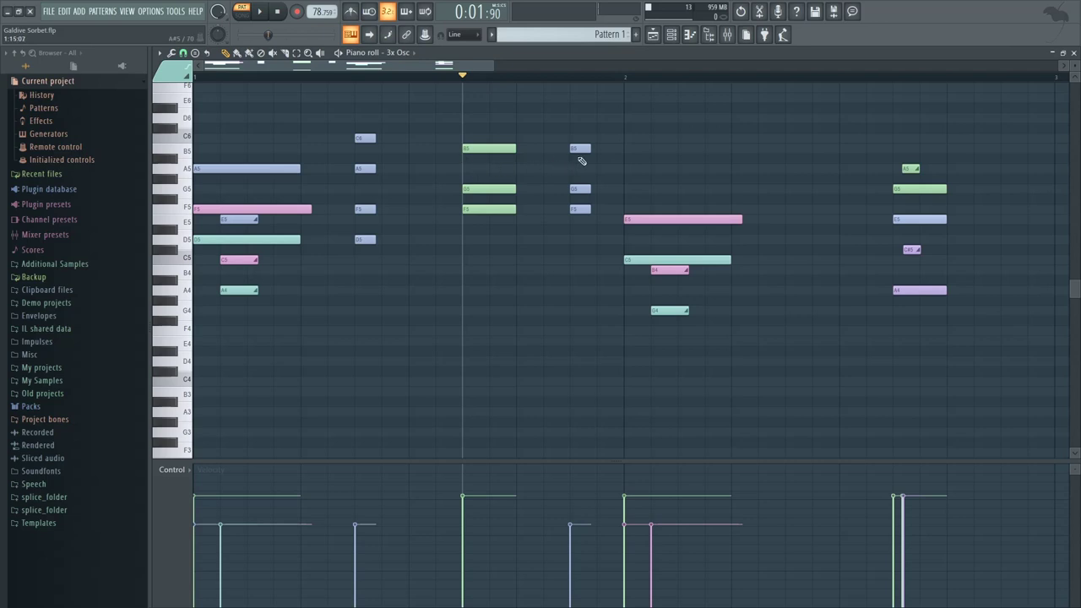
{"action": "left_click", "coordinate": [1073, 52]}
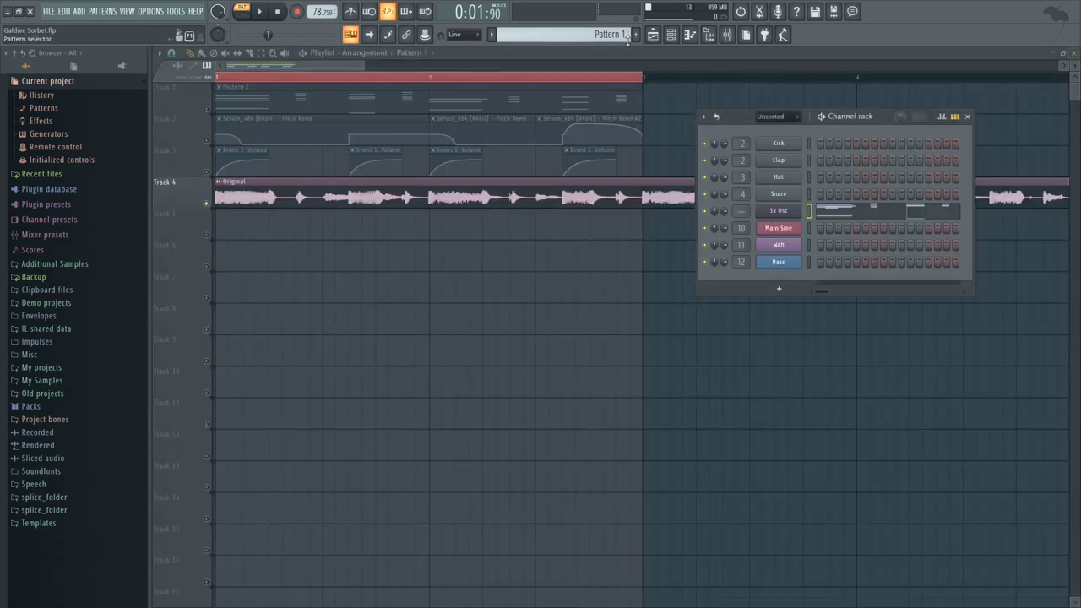
- Return to song playback and mute the Original reference on Track 4
{"action": "scroll", "coordinate": [617, 34], "scroll_direction": "down", "scroll_amount": 1}
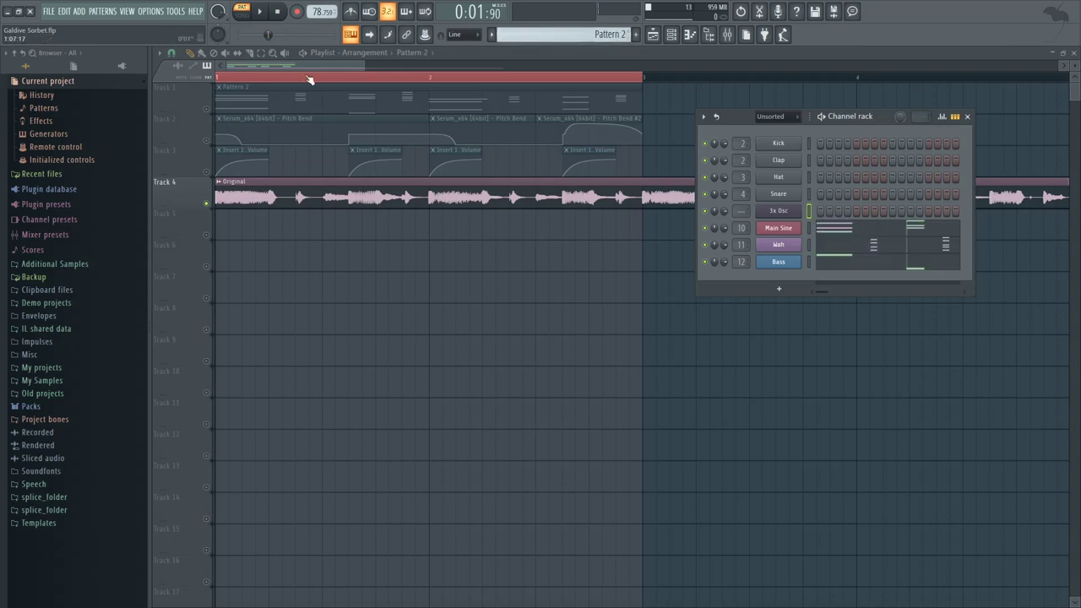
{"action": "key", "text": "F6"}
{"action": "key", "text": "l"}
{"action": "left_click", "coordinate": [207, 203], "text": "ctrl"}
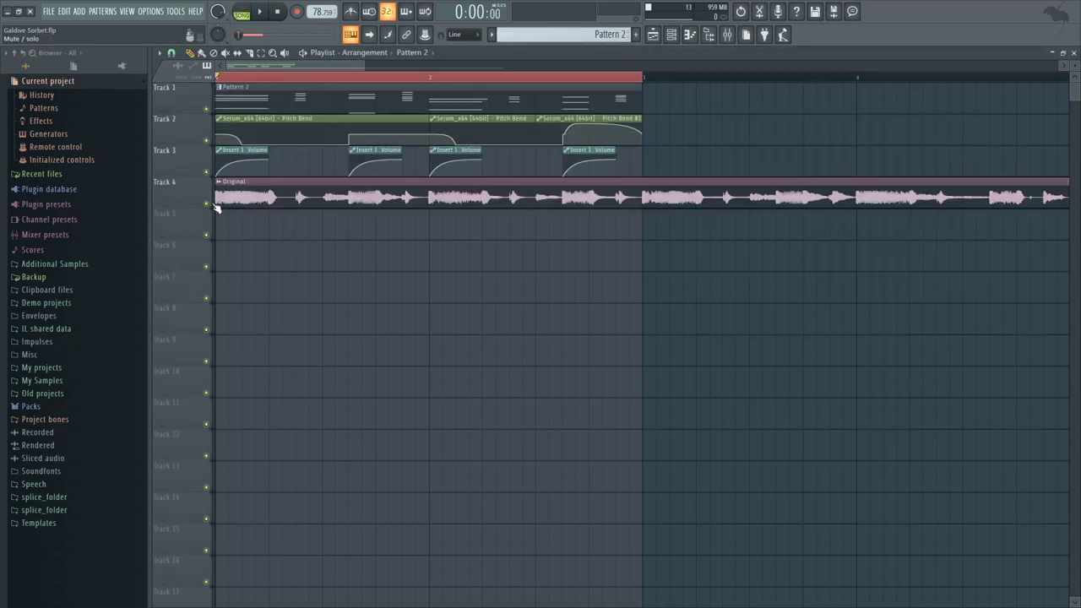
{"action": "left_click", "coordinate": [207, 203]}
- Set the Main Sine Serum's downward pitch-bend range to -5 and play the song
{"action": "left_click", "coordinate": [673, 34]}
{"action": "left_click", "coordinate": [780, 229]}
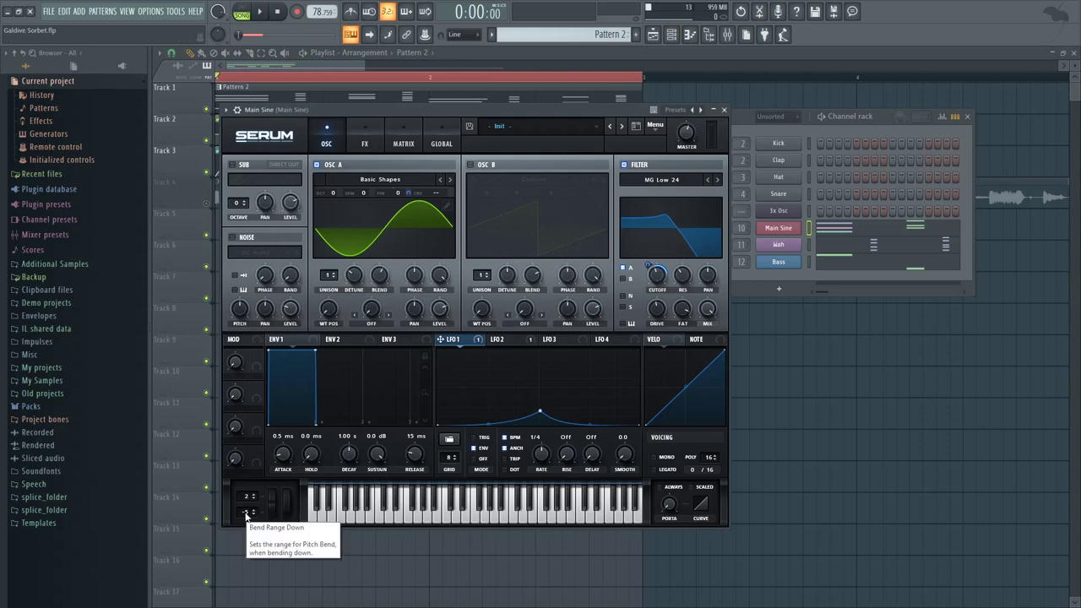
{"action": "scroll", "coordinate": [247, 513], "scroll_direction": "down", "scroll_amount": 3}
{"action": "left_click_drag", "start_coordinate": [411, 110], "coordinate": [425, 152]}
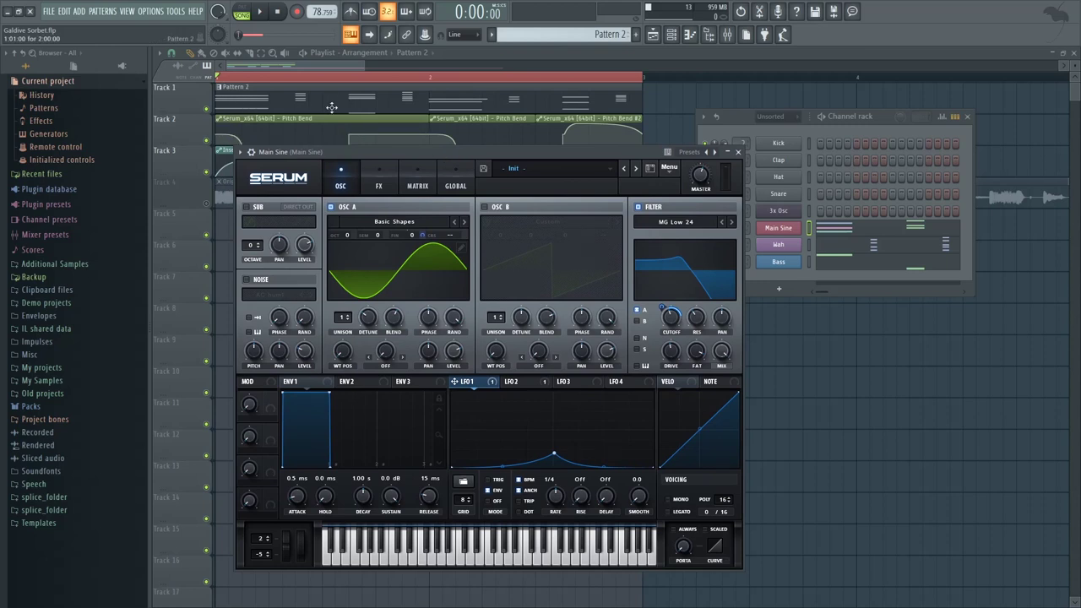
{"action": "key", "text": "space"}
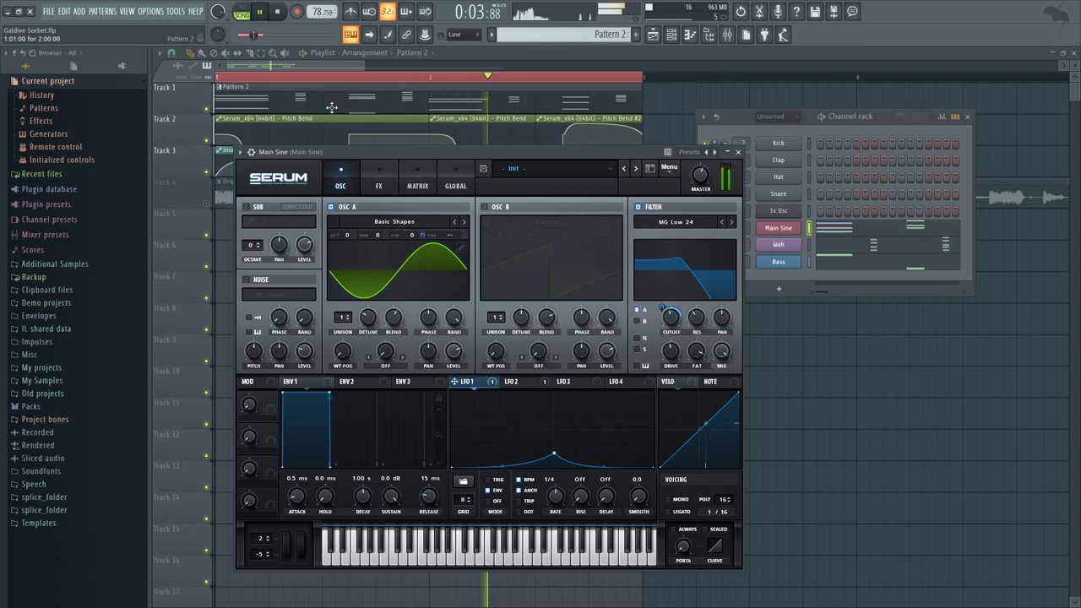
{"action": "key", "text": "space"}
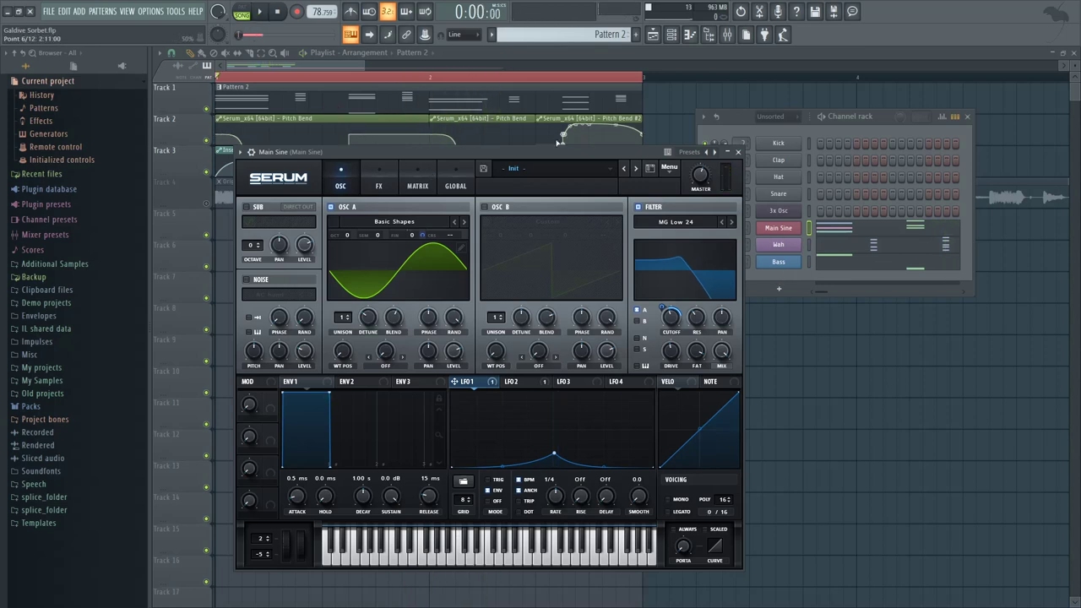
{"action": "left_click_drag", "start_coordinate": [551, 151], "coordinate": [534, 137]}
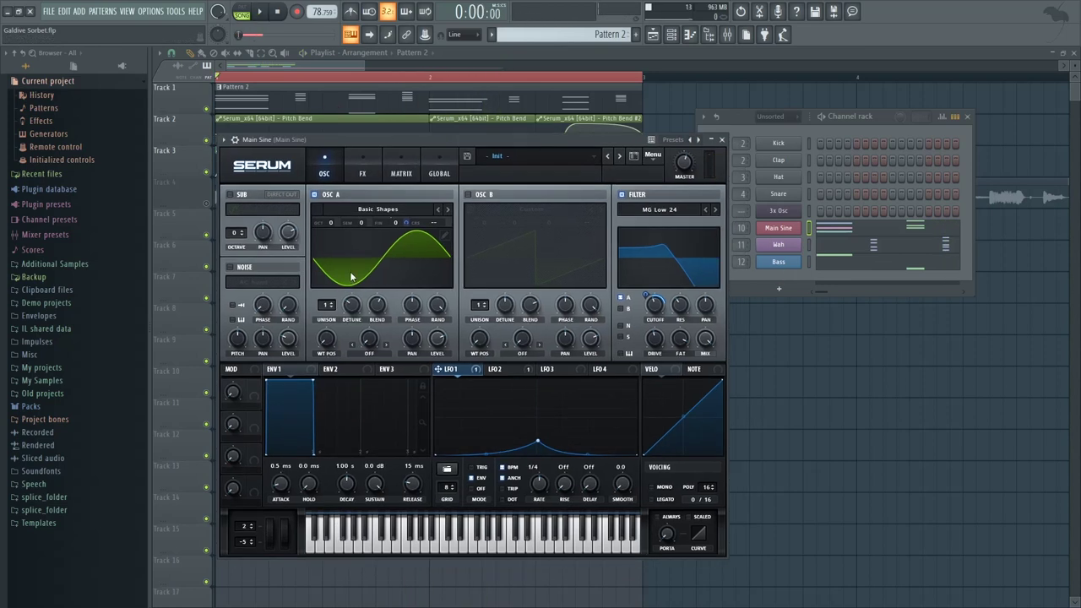
{"action": "left_click", "coordinate": [503, 370]}
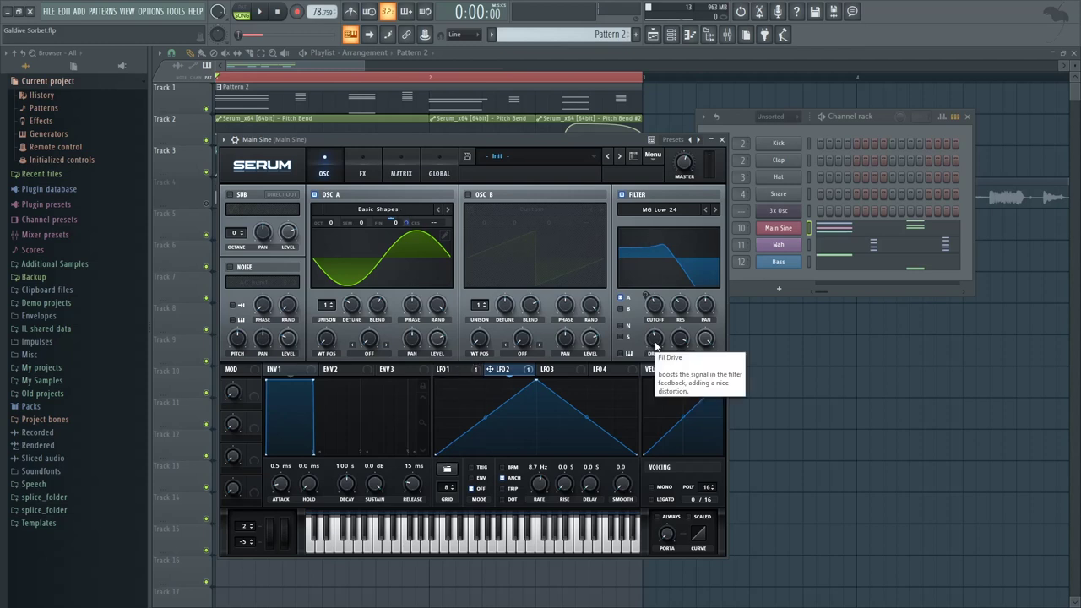
{"action": "mouse_move", "coordinate": [680, 340]}
{"action": "mouse_move", "coordinate": [685, 314]}
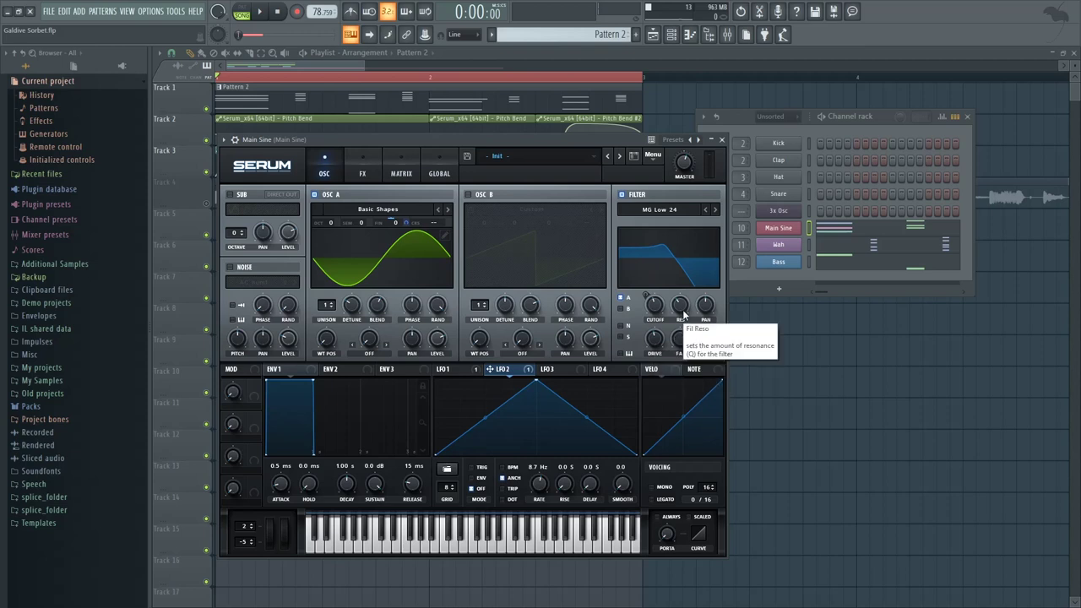
{"action": "left_click", "coordinate": [455, 372]}
{"action": "key", "text": "space"}
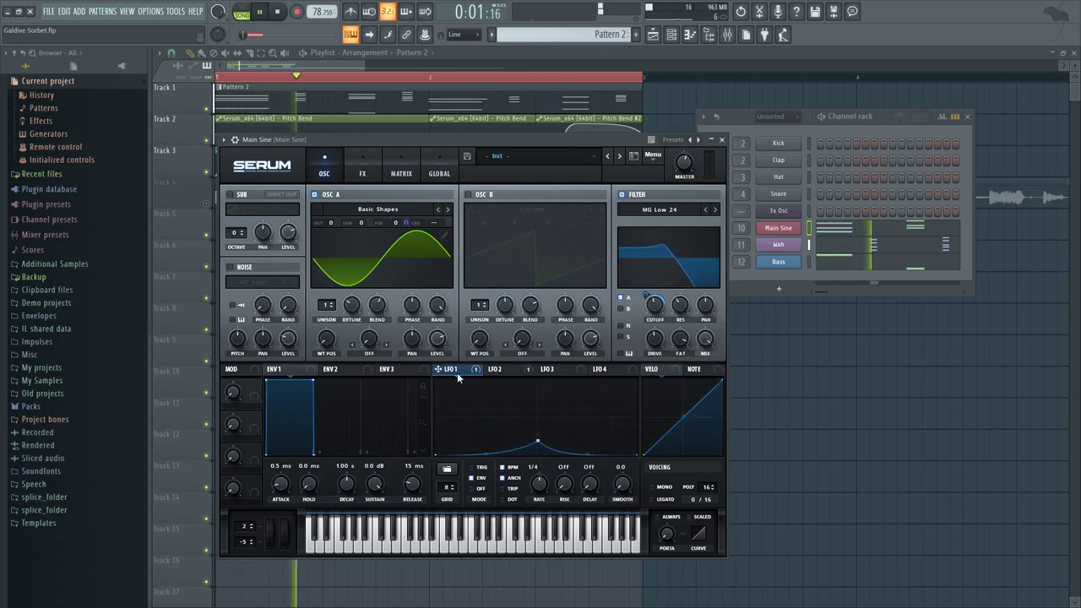
{"action": "key", "text": "space"}
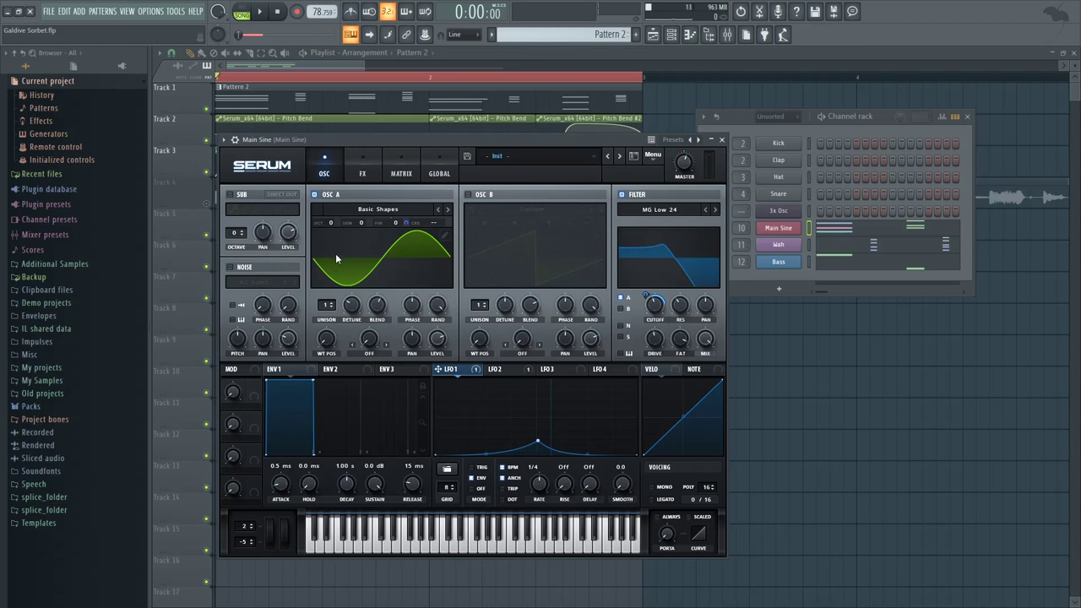
{"action": "left_click", "coordinate": [366, 165]}
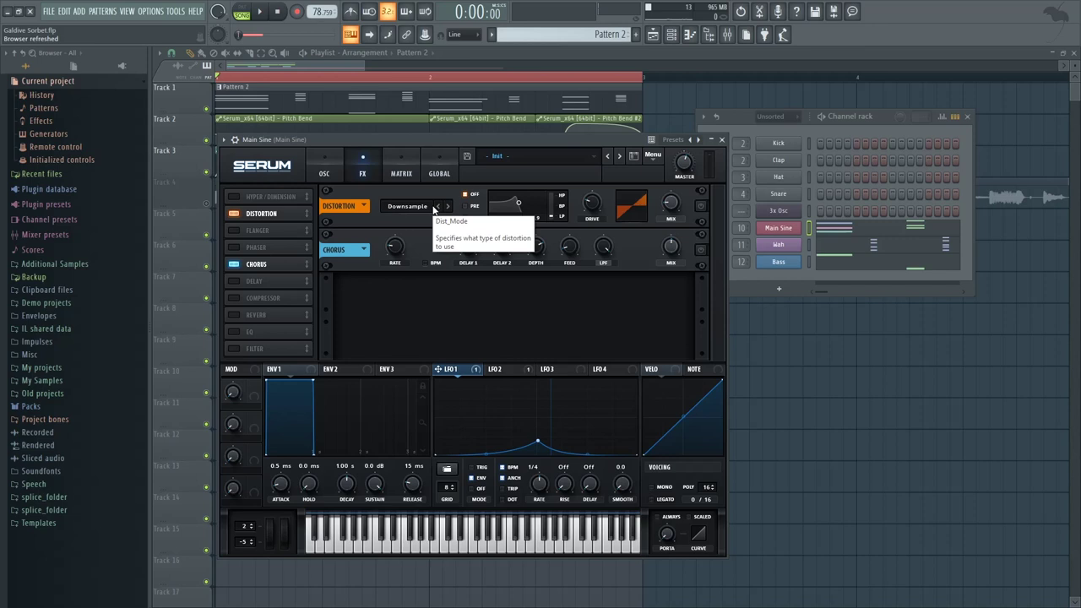
- Enable Serum's Chorus alongside the Downsample distortion on Main Sine and audition it
{"action": "key", "text": "space"}
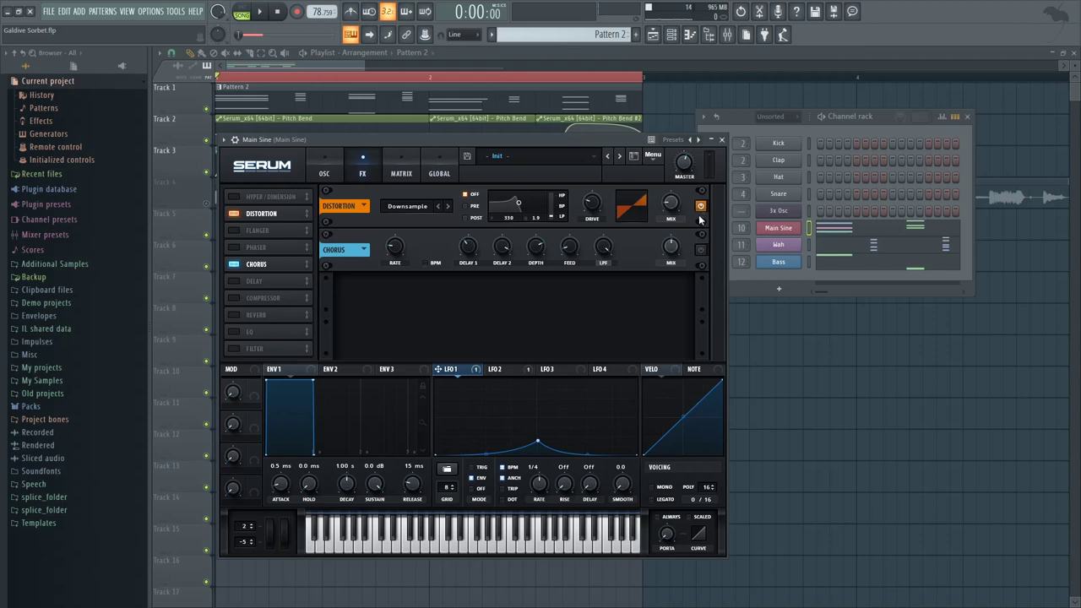
{"action": "left_click", "coordinate": [700, 251]}
{"action": "left_click", "coordinate": [325, 166]}
{"action": "left_click", "coordinate": [371, 174]}
{"action": "key", "text": "space"}
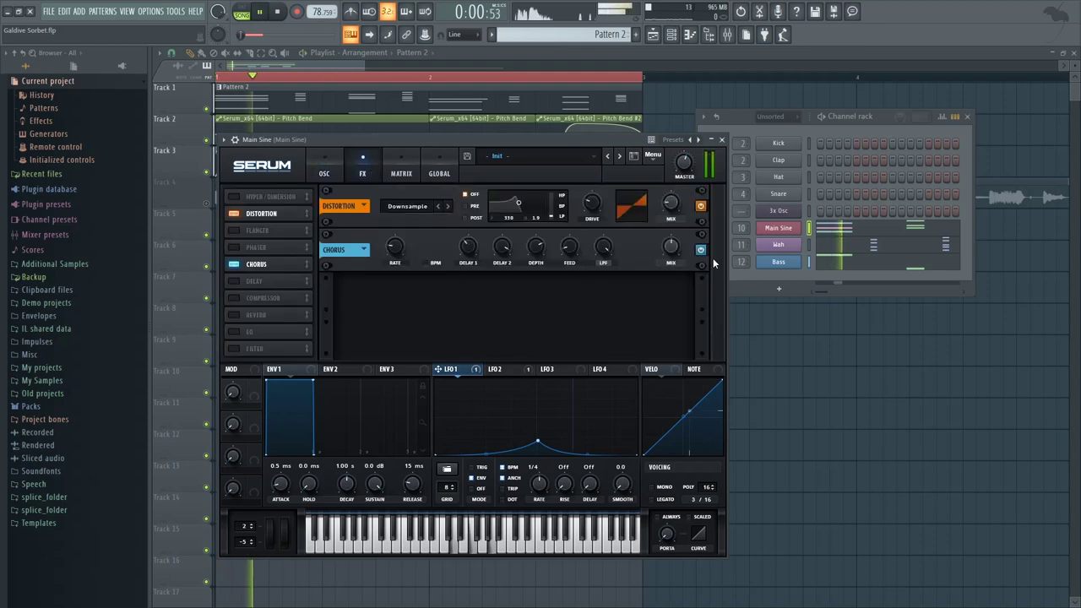
{"action": "left_click", "coordinate": [701, 251]}
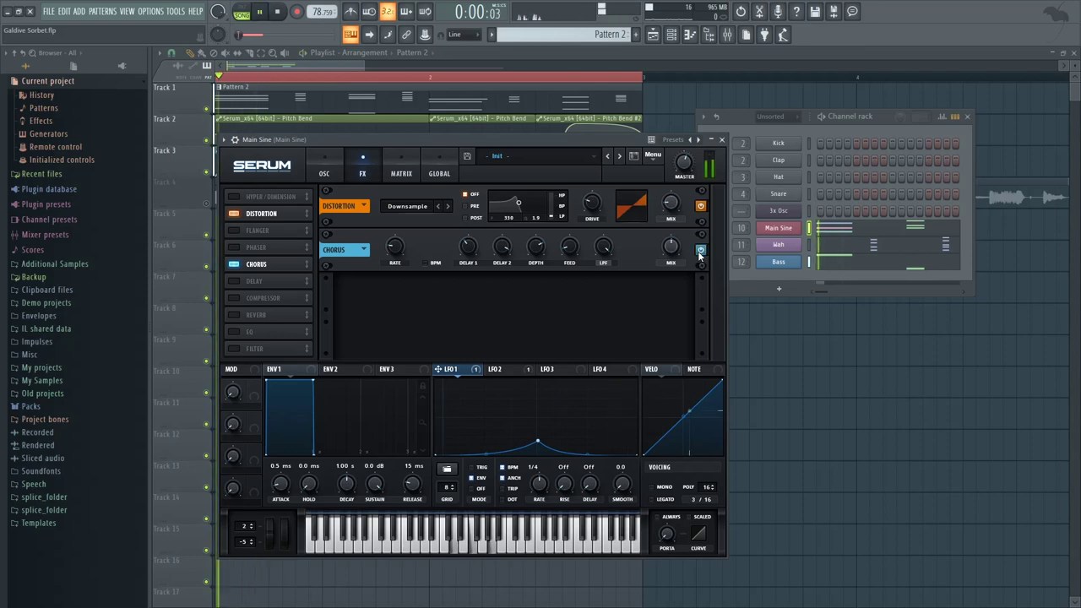
- Inspect Main Sine's OTT and TANZL, then drop the Fruity parametric EQ 2 high-pass to about 20 Hz
{"action": "left_click", "coordinate": [727, 34]}
{"action": "key", "text": "space"}
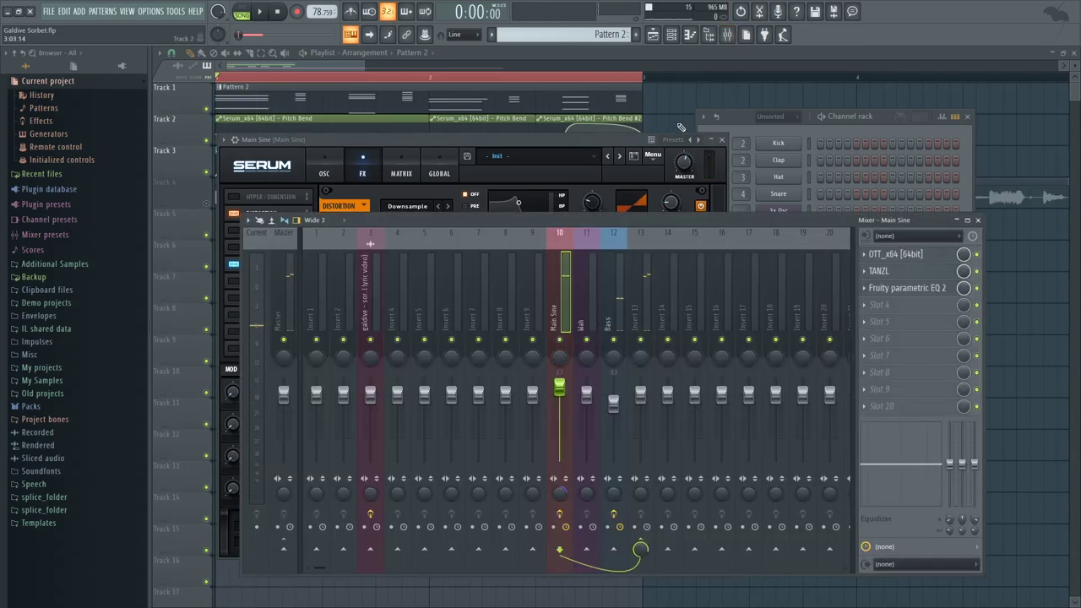
{"action": "left_click", "coordinate": [919, 261]}
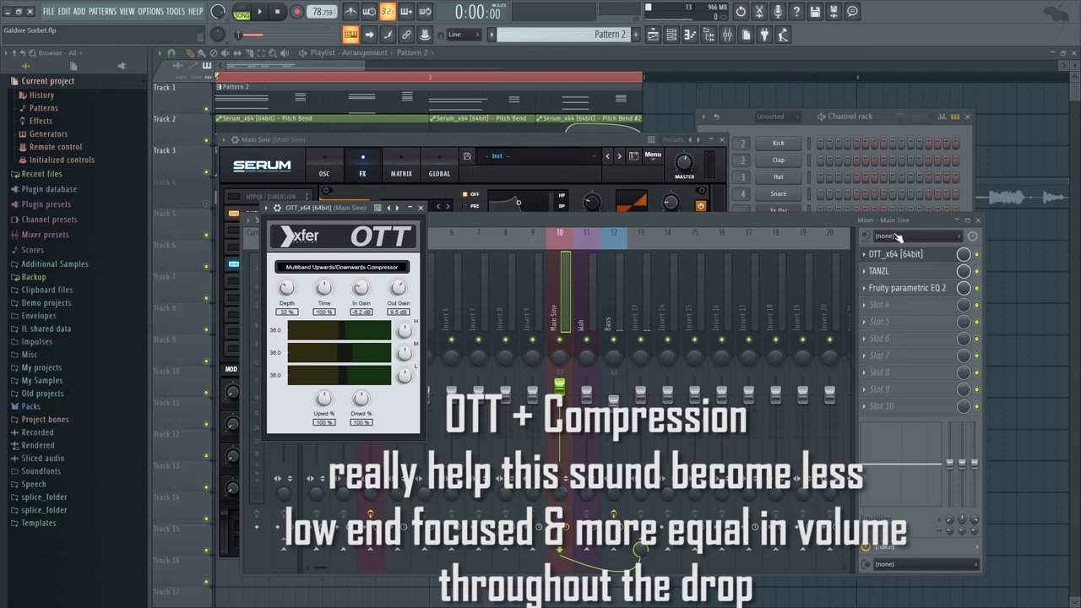
{"action": "left_click", "coordinate": [944, 276]}
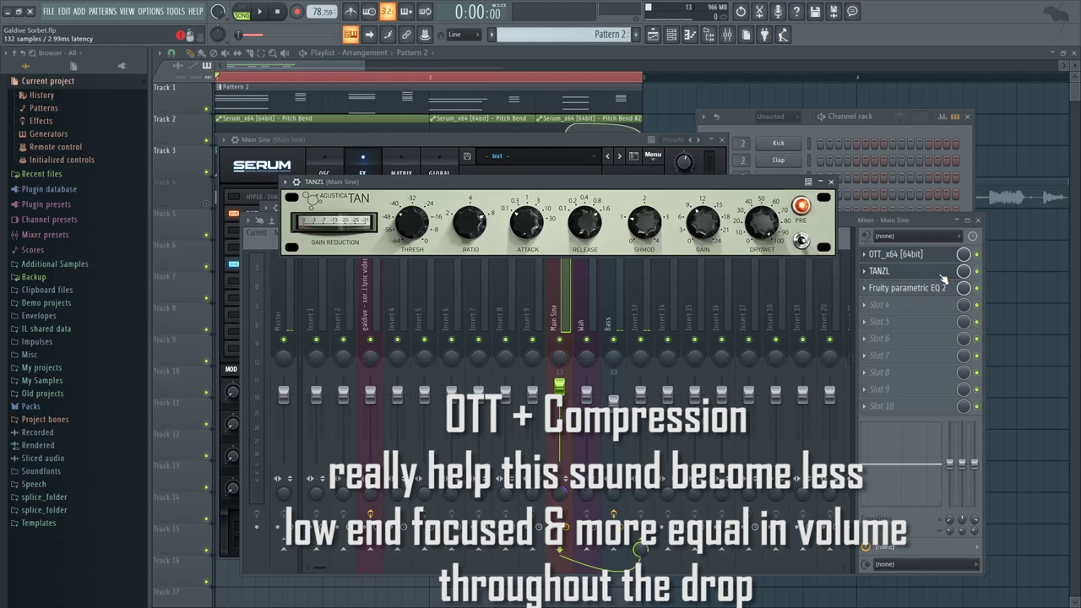
{"action": "left_click", "coordinate": [940, 288]}
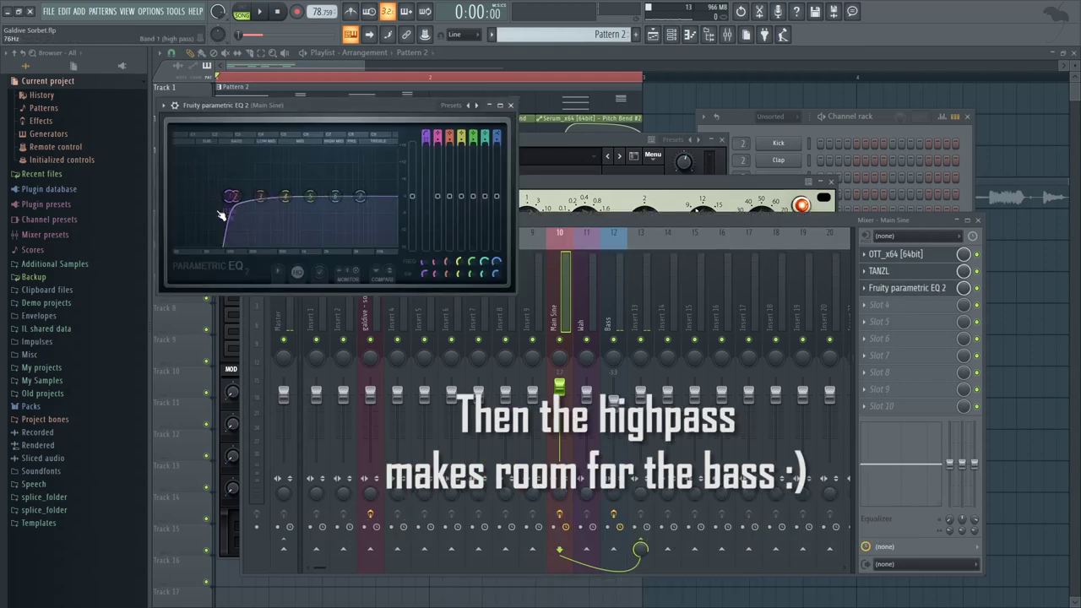
{"action": "left_click_drag", "start_coordinate": [225, 218], "coordinate": [172, 233]}
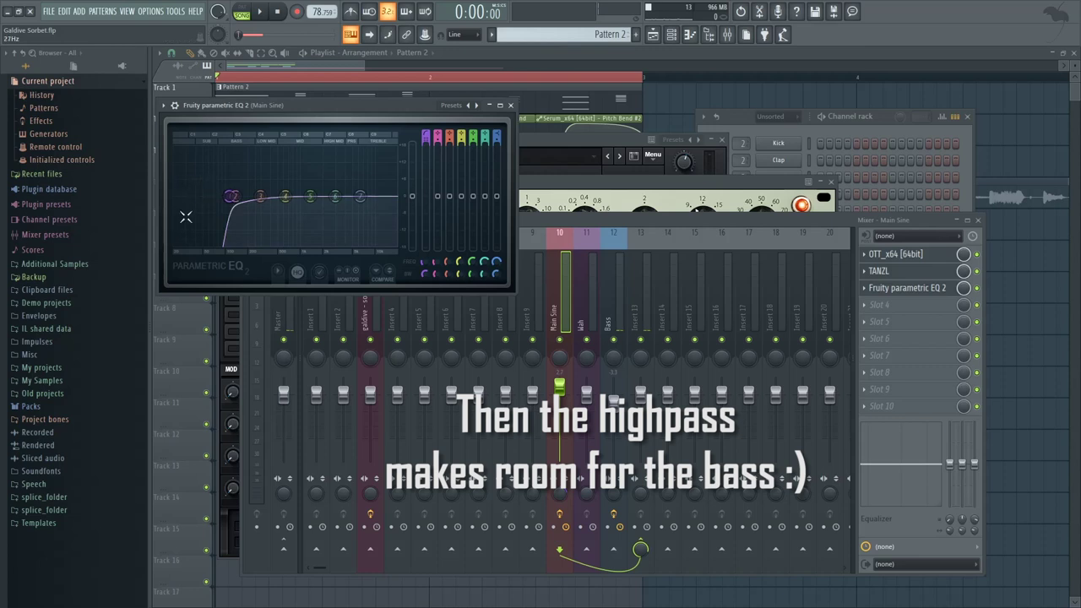
{"action": "left_click", "coordinate": [510, 104]}
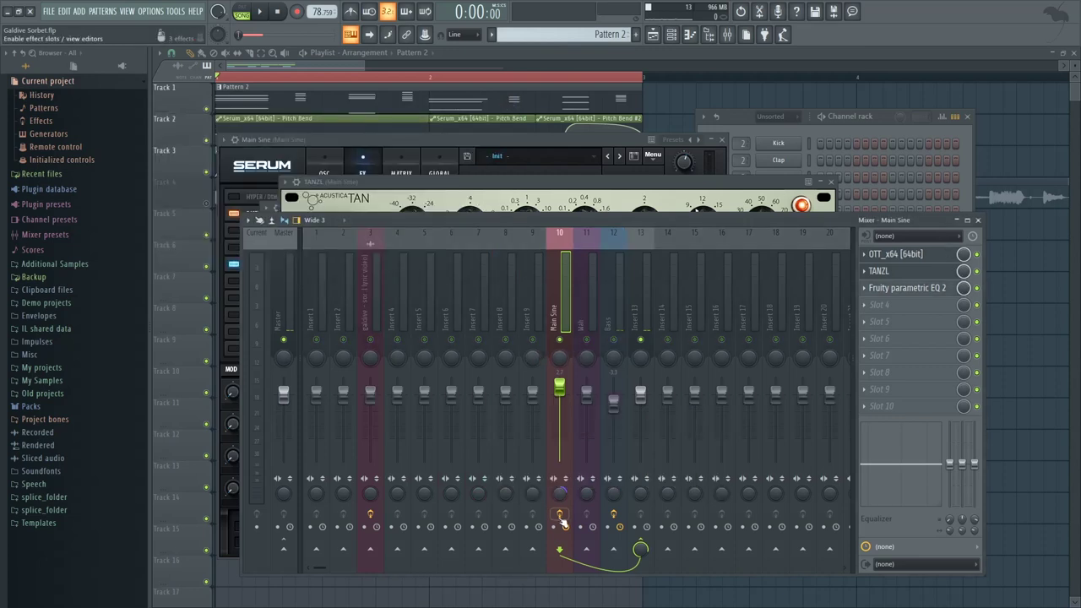
- Play the processed Main Sine several times to compare its sound
{"action": "key", "text": "space"}
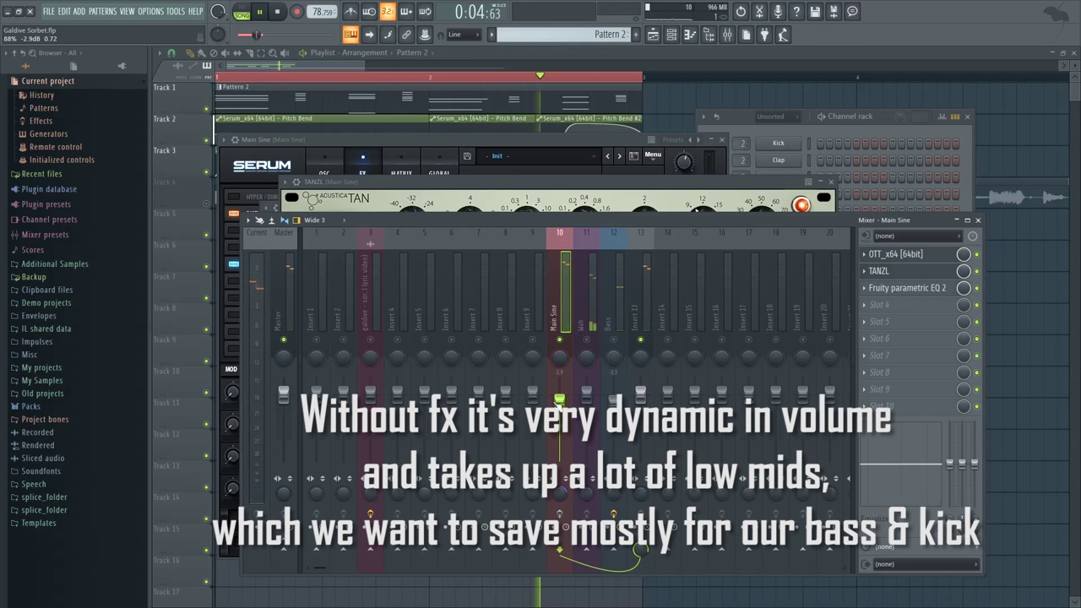
{"action": "key", "text": "space"}
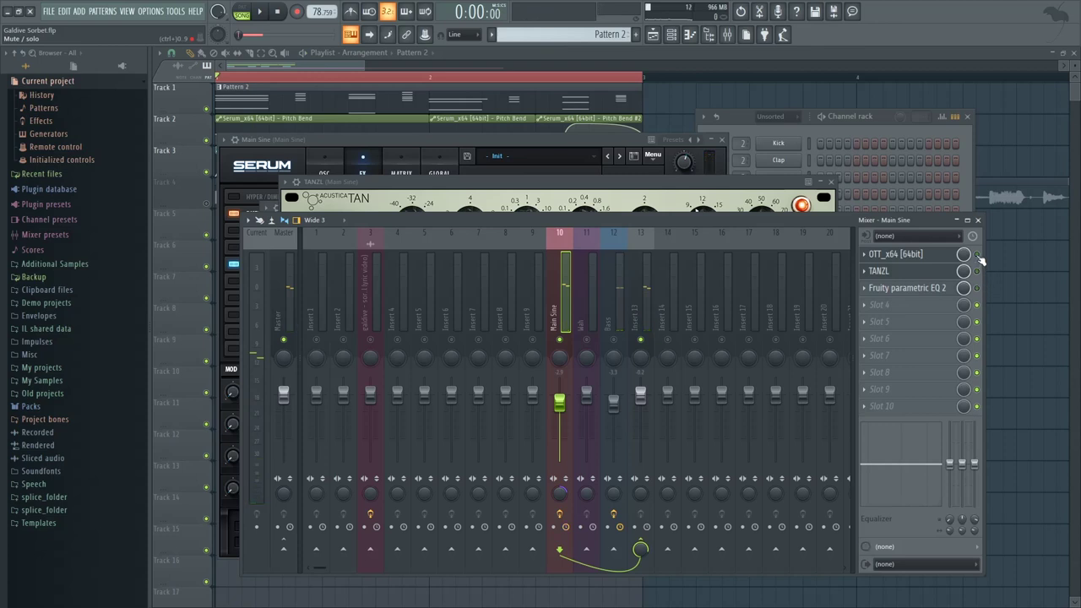
{"action": "key", "text": "space"}
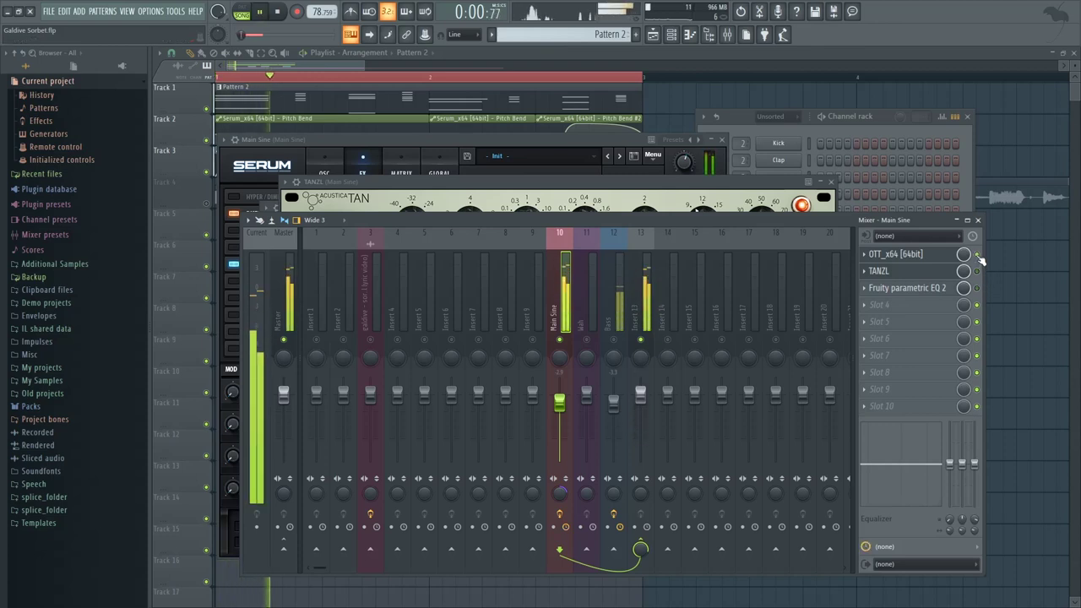
{"action": "key", "text": "space"}
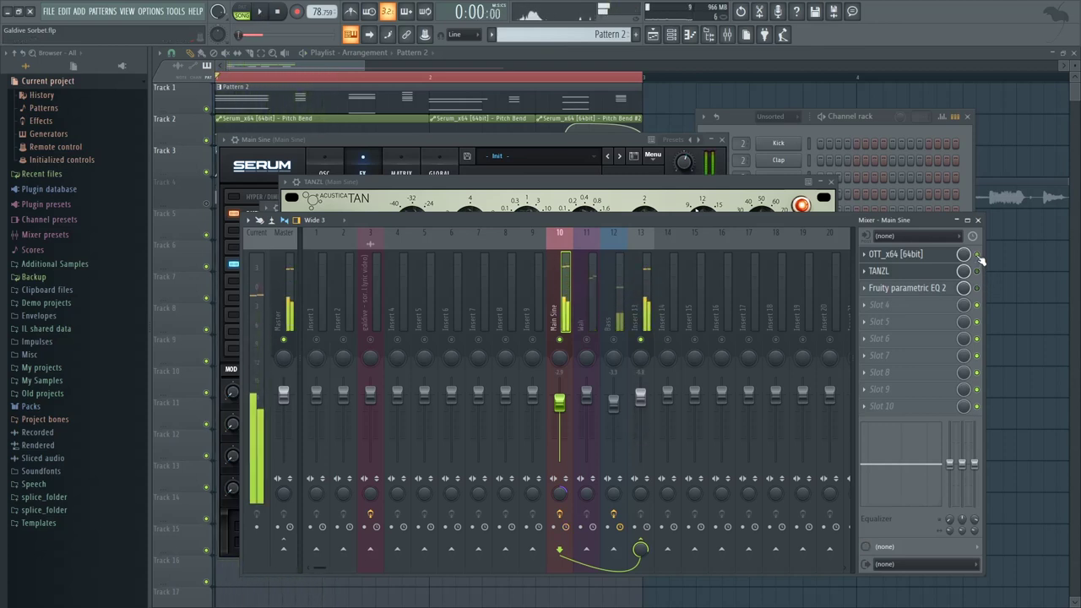
{"action": "key", "text": "space"}
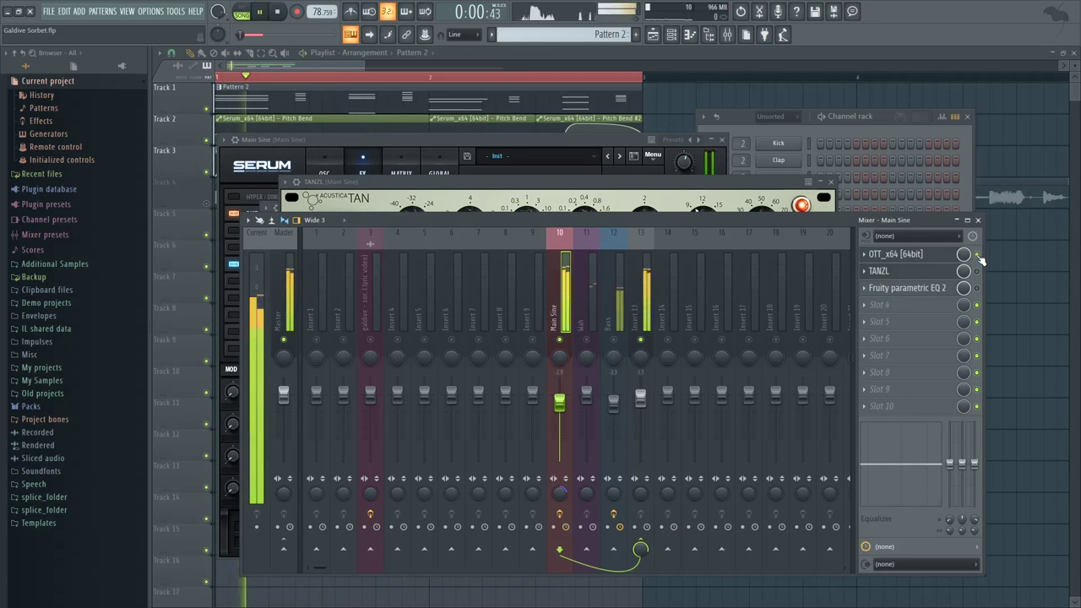
{"action": "key", "text": "space"}
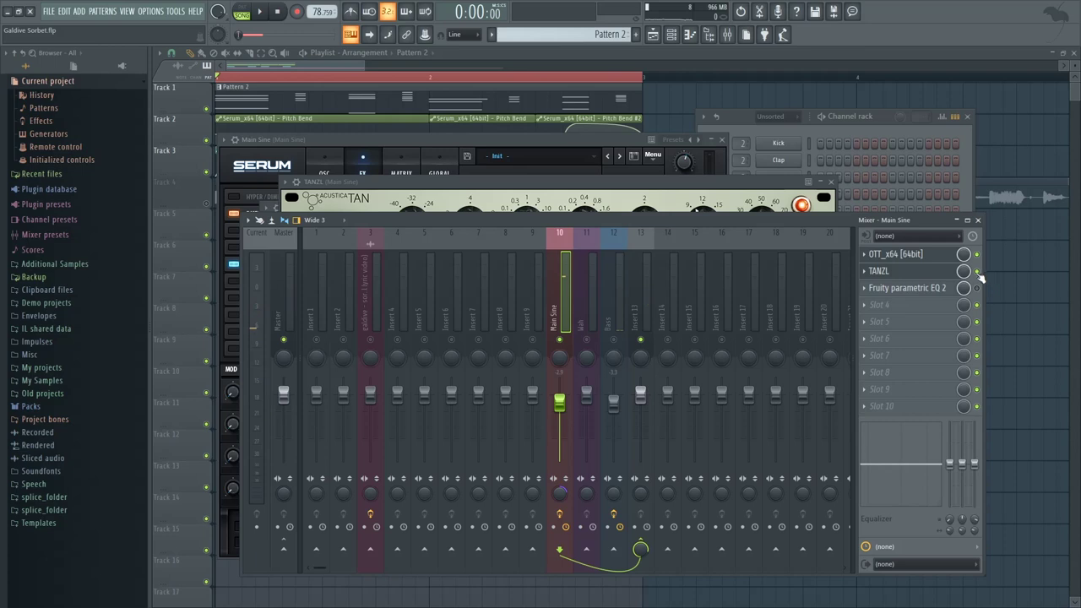
- Open the TANZL compressor, audition the compression, then close it
{"action": "left_click", "coordinate": [888, 272]}
{"action": "key", "text": "space"}
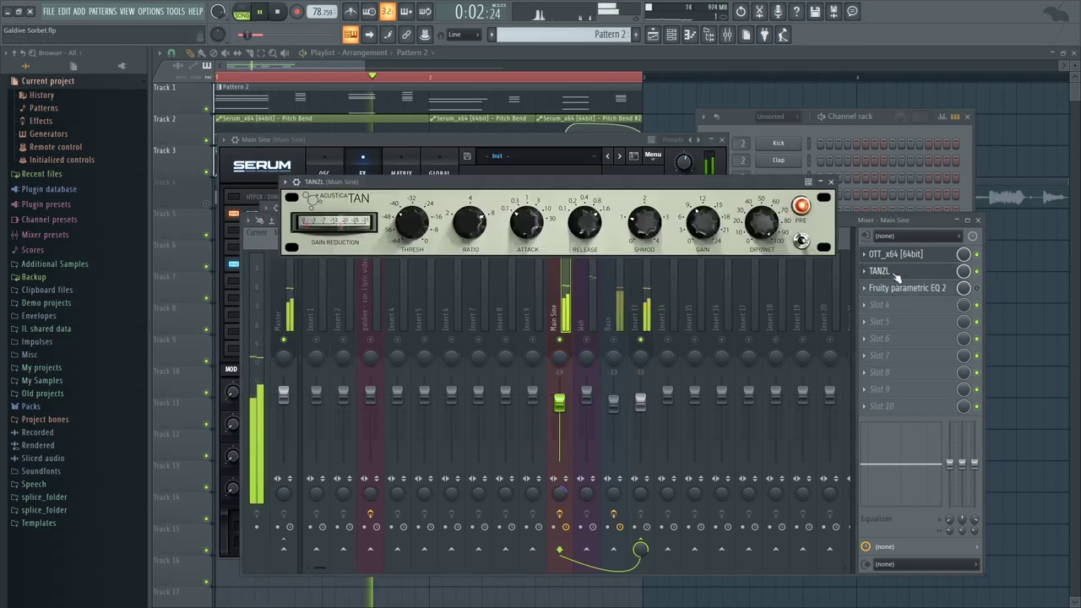
{"action": "key", "text": "space"}
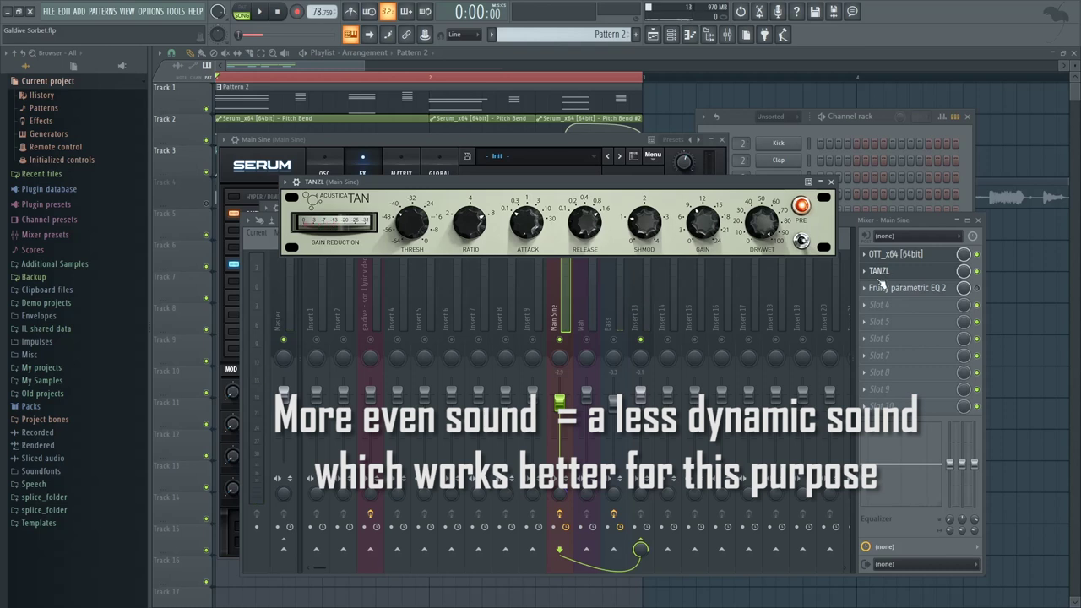
{"action": "left_click", "coordinate": [832, 182]}
{"action": "key", "text": "space"}
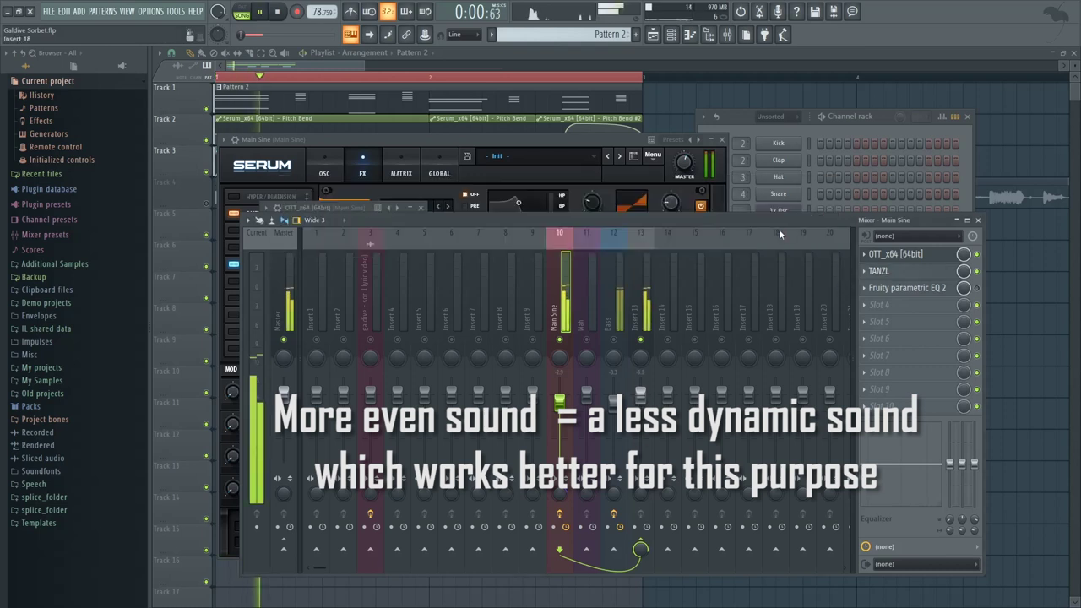
{"action": "key", "text": "space"}
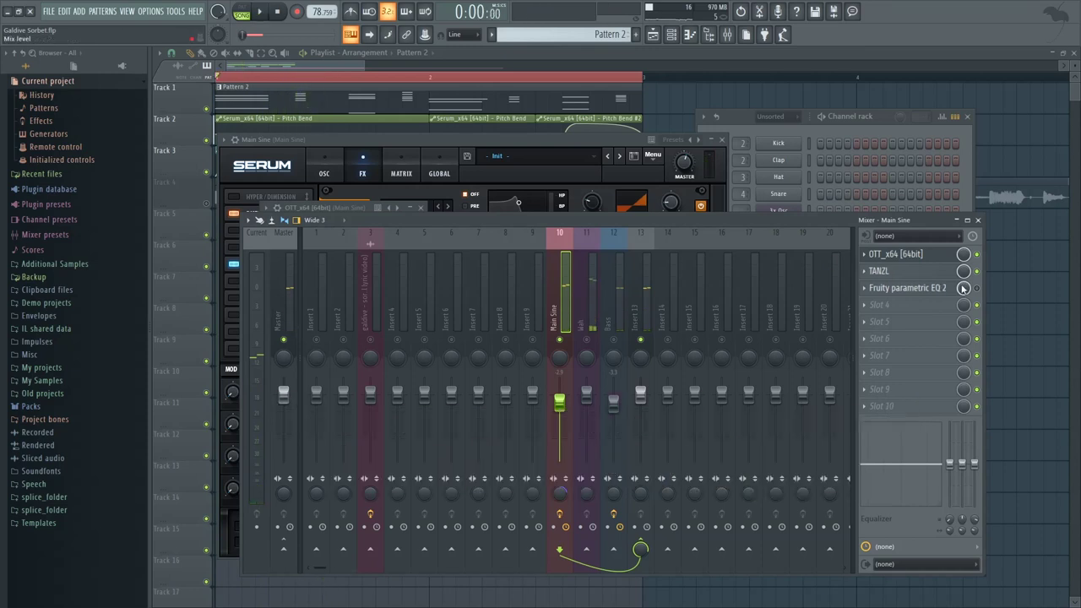
- Unsolo the Main Sine insert and set its stereo separation to 44% merged while listening
{"action": "right_click", "coordinate": [562, 341]}
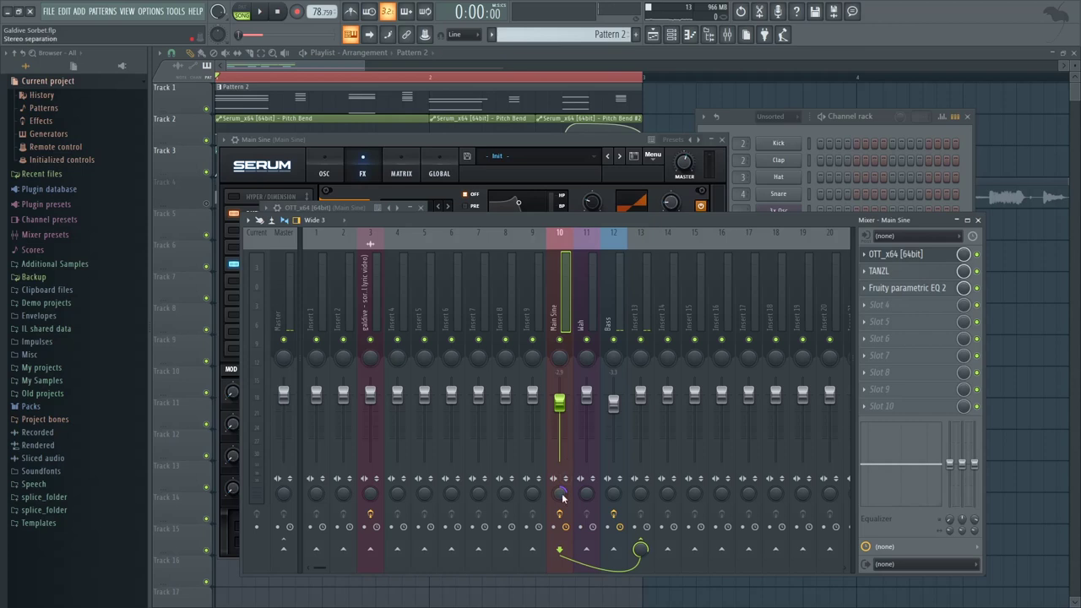
{"action": "left_click_drag", "start_coordinate": [563, 499], "coordinate": [563, 541]}
{"action": "key", "text": "space"}
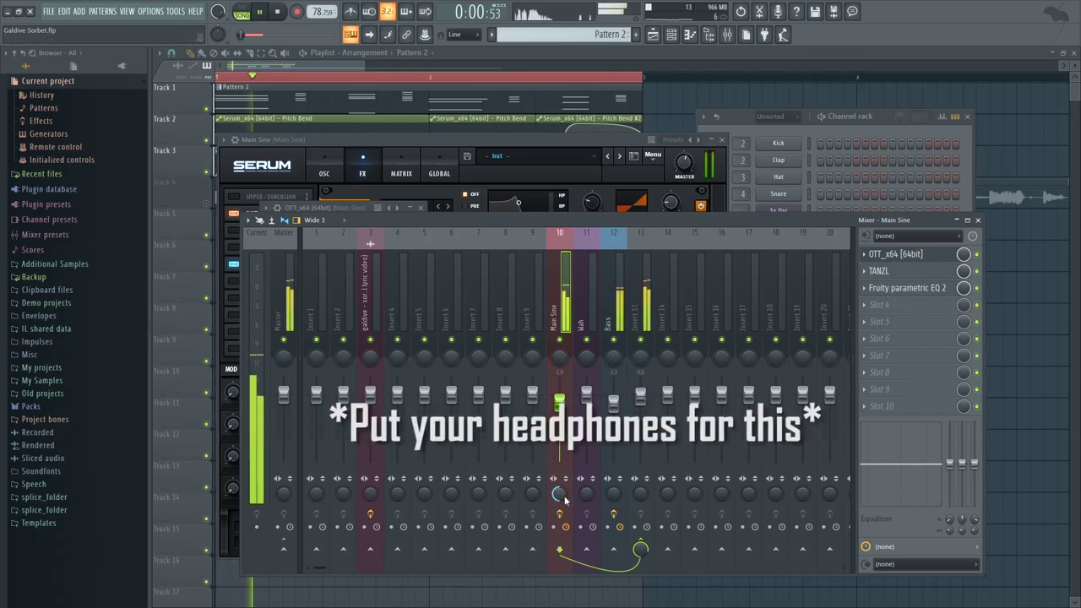
{"action": "key", "text": "space"}
{"action": "key", "text": "space"}
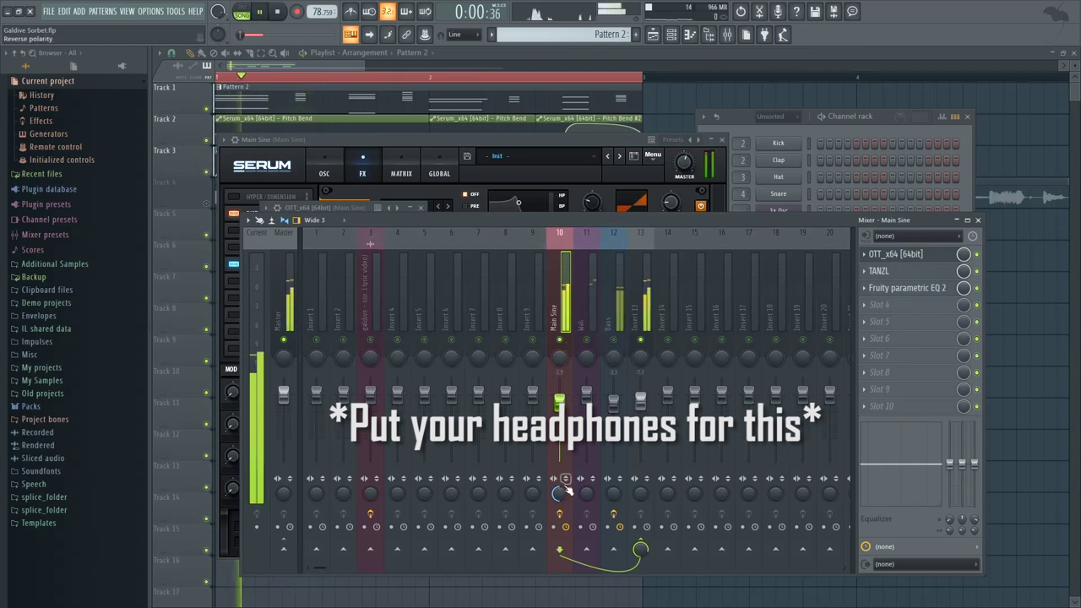
{"action": "left_click_drag", "start_coordinate": [559, 493], "coordinate": [559, 473]}
{"action": "key", "text": "space"}
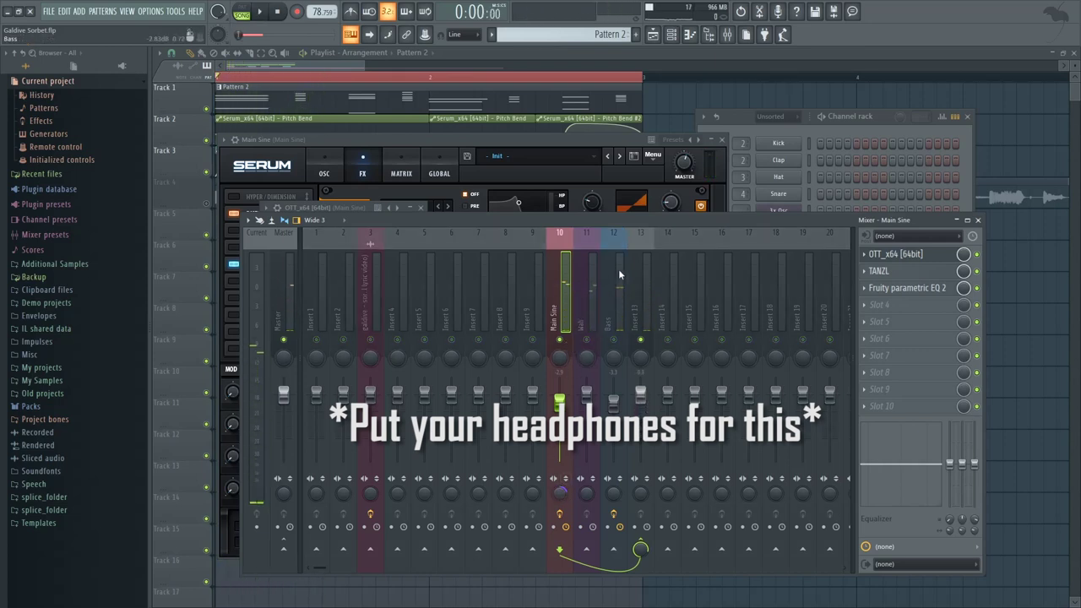
- Release the mixer solo, return to the playlist, and play the song briefly
{"action": "right_click", "coordinate": [564, 346]}
{"action": "left_click", "coordinate": [734, 120]}
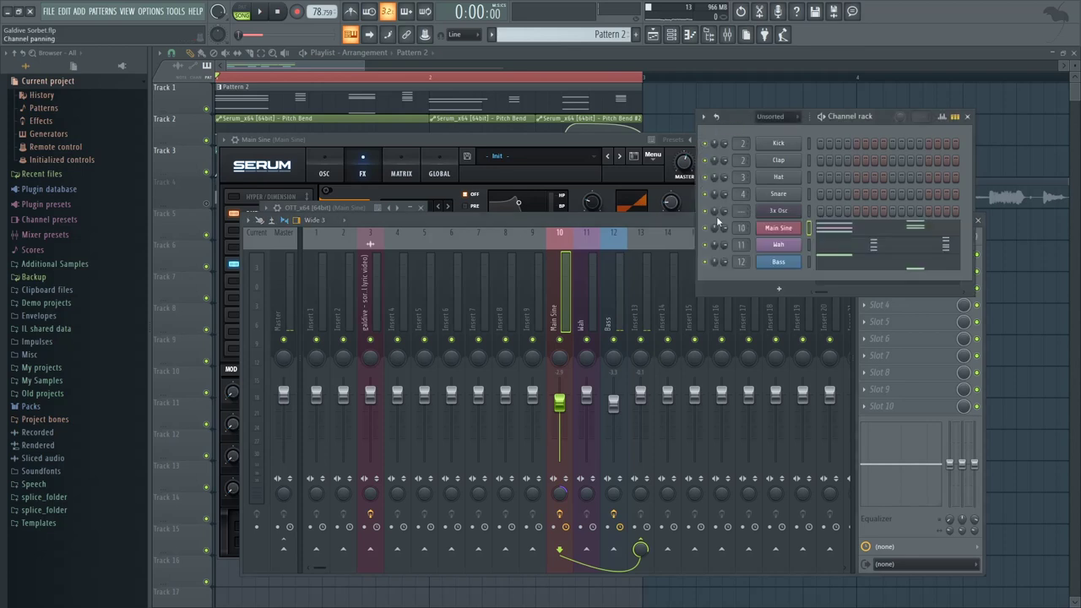
{"action": "left_click", "coordinate": [589, 344]}
{"action": "key", "text": "space"}
{"action": "key", "text": "F12"}
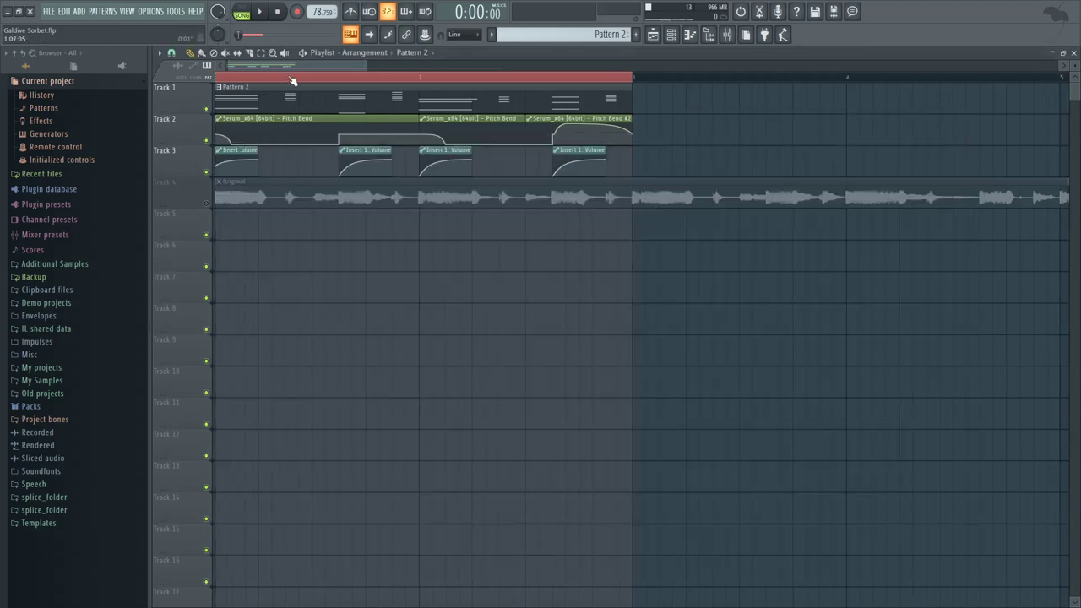
{"action": "key", "text": "space"}
- Open the Wah channel's Serum synth and lower its filter resonance
{"action": "left_click", "coordinate": [709, 34]}
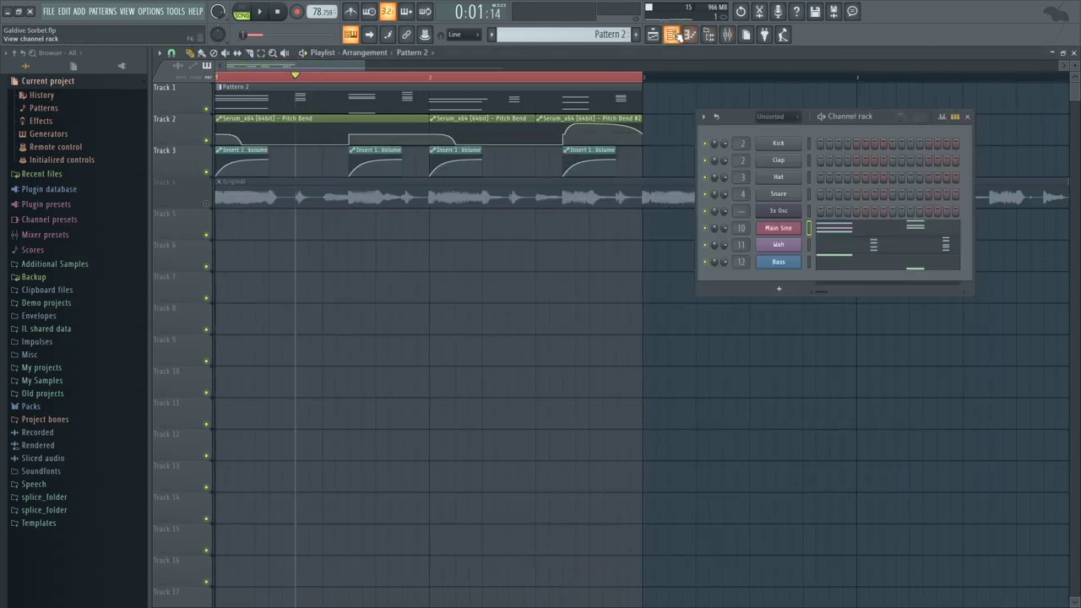
{"action": "left_click", "coordinate": [790, 247]}
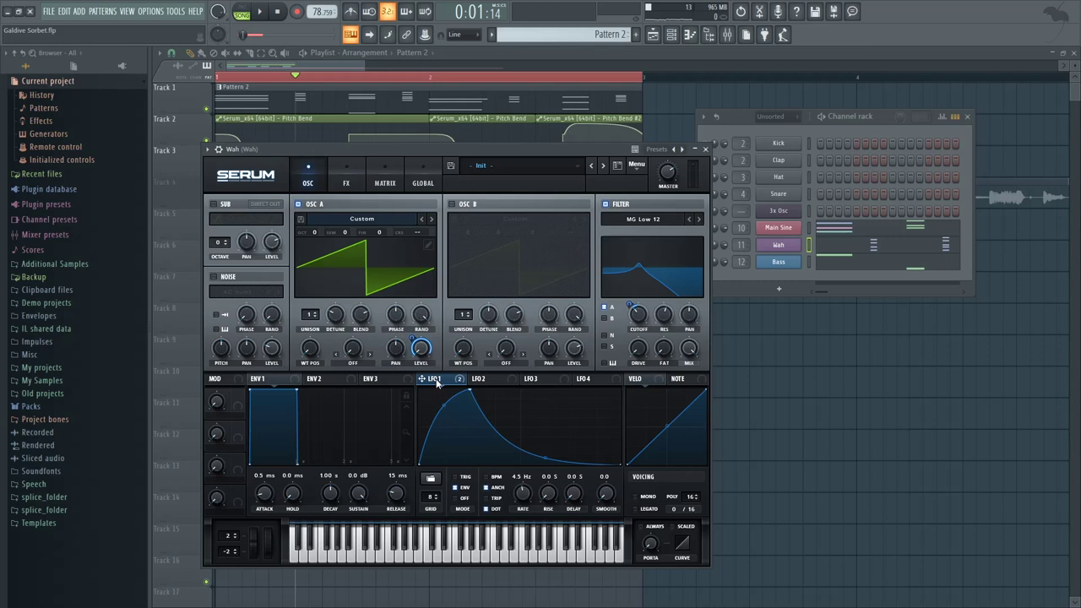
{"action": "mouse_move", "coordinate": [416, 360]}
{"action": "mouse_move", "coordinate": [636, 321]}
{"action": "left_click_drag", "start_coordinate": [666, 318], "coordinate": [686, 297]}
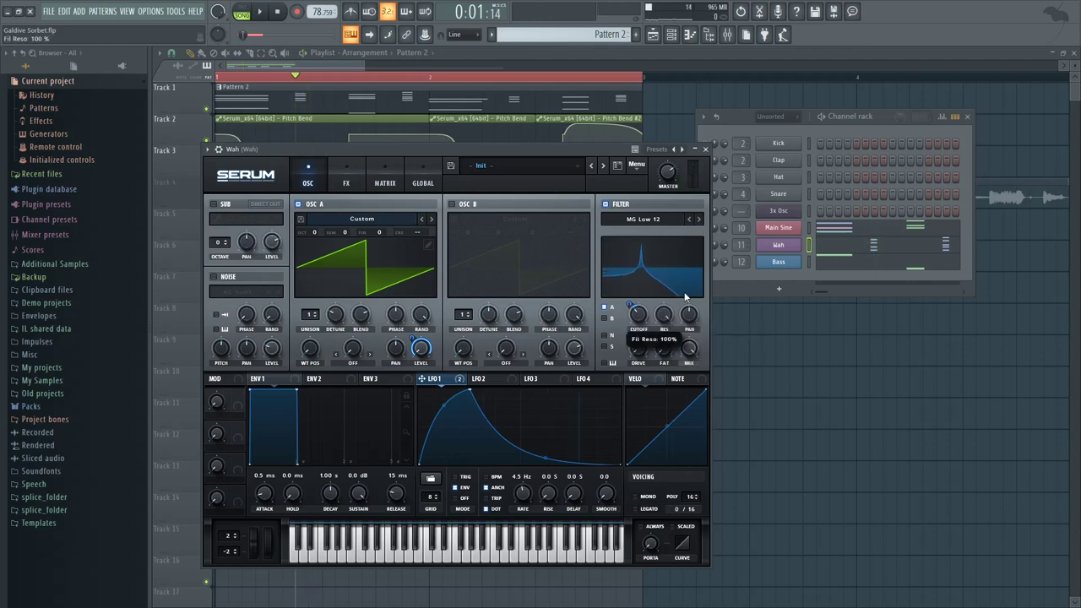
- Slow the Wah Serum's LFO 1 rate to 4.3 Hz and play the song to hear it
{"action": "scroll", "coordinate": [665, 339], "scroll_direction": "down", "scroll_amount": 4}
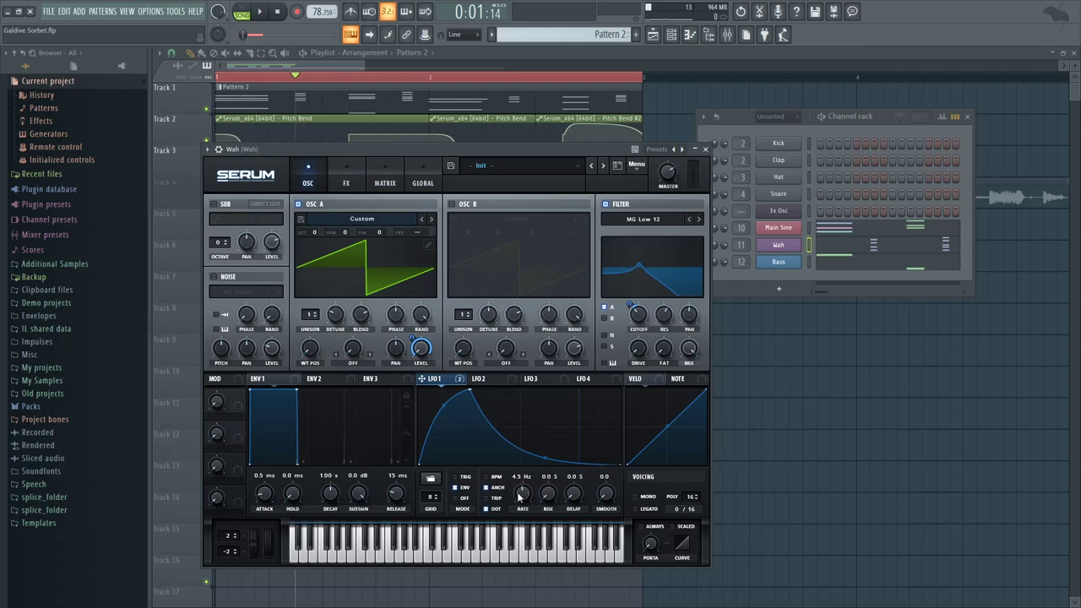
{"action": "left_click_drag", "start_coordinate": [527, 485], "coordinate": [529, 499]}
{"action": "key", "text": "space"}
{"action": "scroll", "coordinate": [527, 498], "scroll_direction": "up", "scroll_amount": 5}
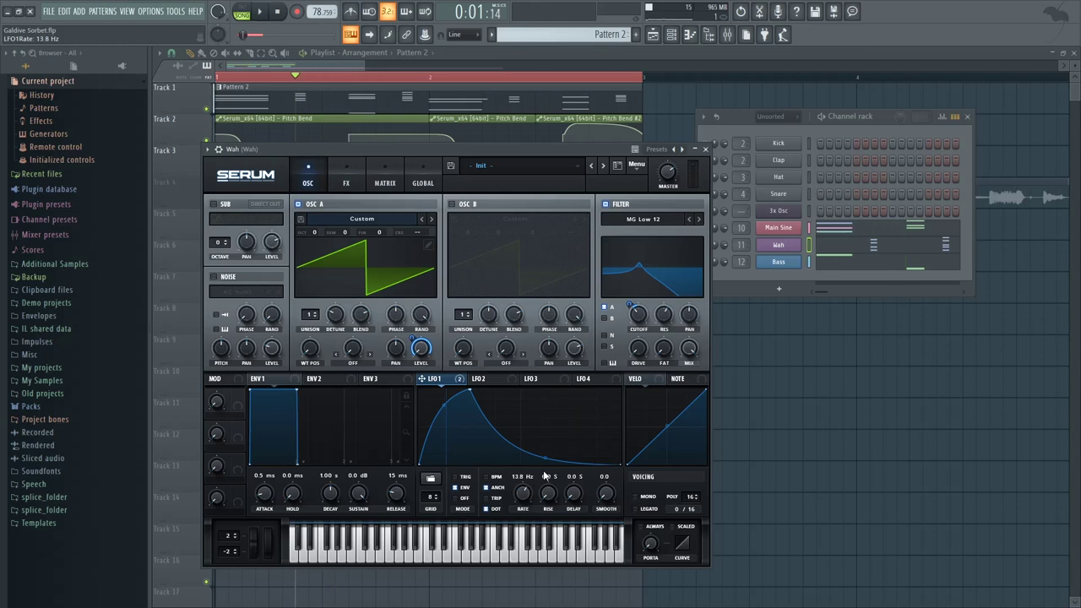
{"action": "scroll", "coordinate": [526, 507], "scroll_direction": "down", "scroll_amount": 1}
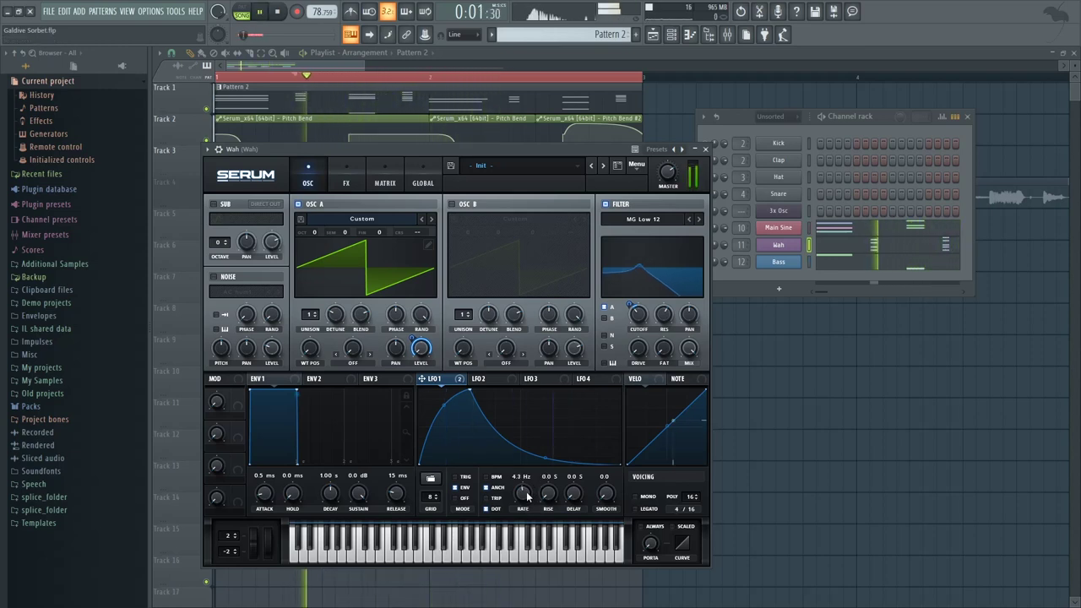
{"action": "key", "text": "space"}
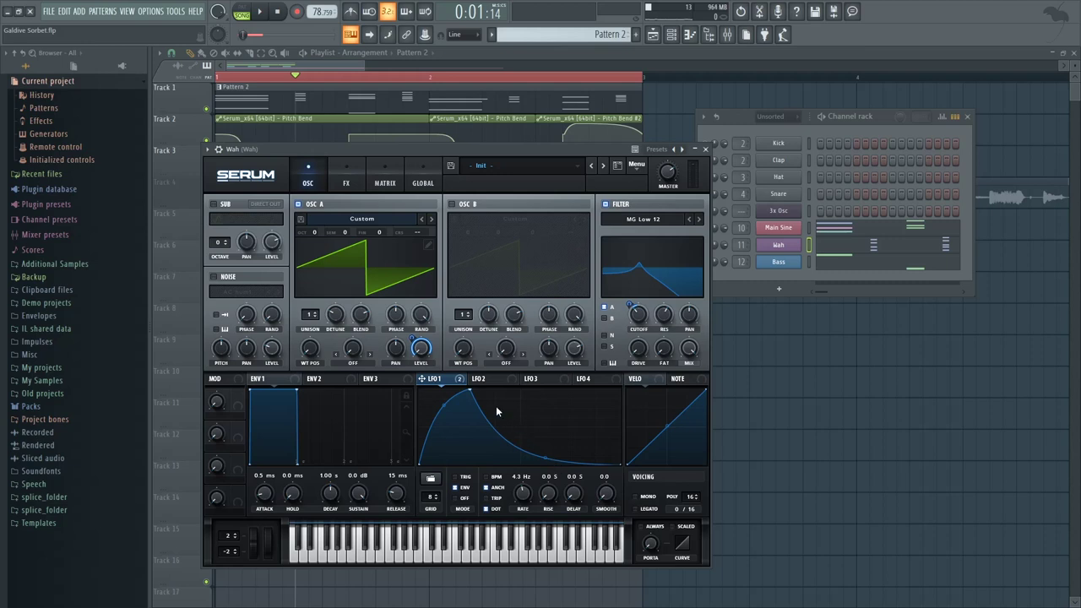
{"action": "key", "text": "space"}
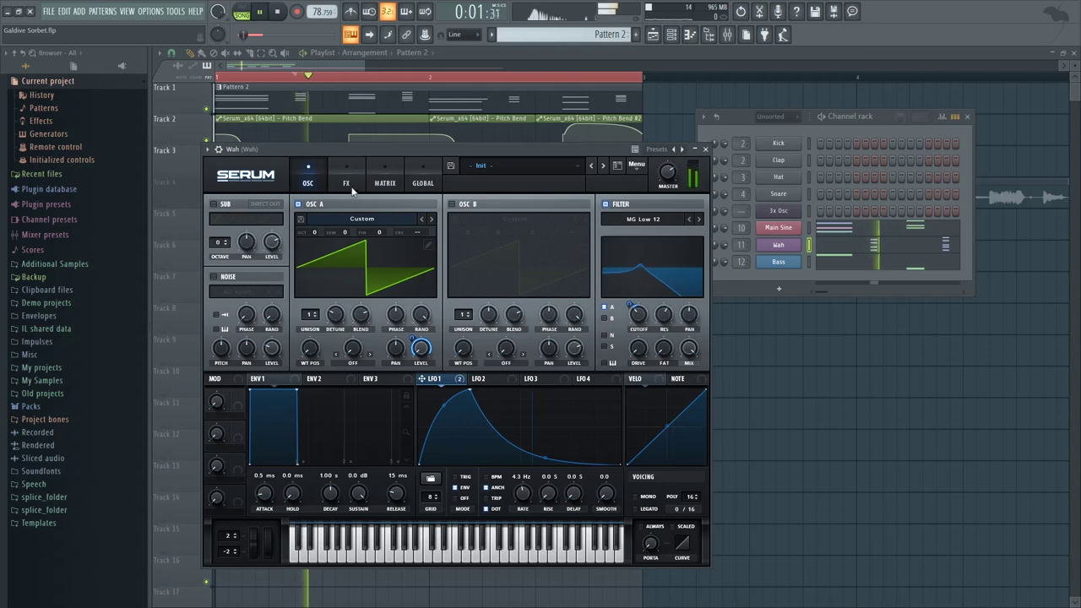
- Stop playback and switch off the Wah's Chorus, Distortion and Hyper/Dimension effects
{"action": "key", "text": "space"}
{"action": "left_click", "coordinate": [346, 177]}
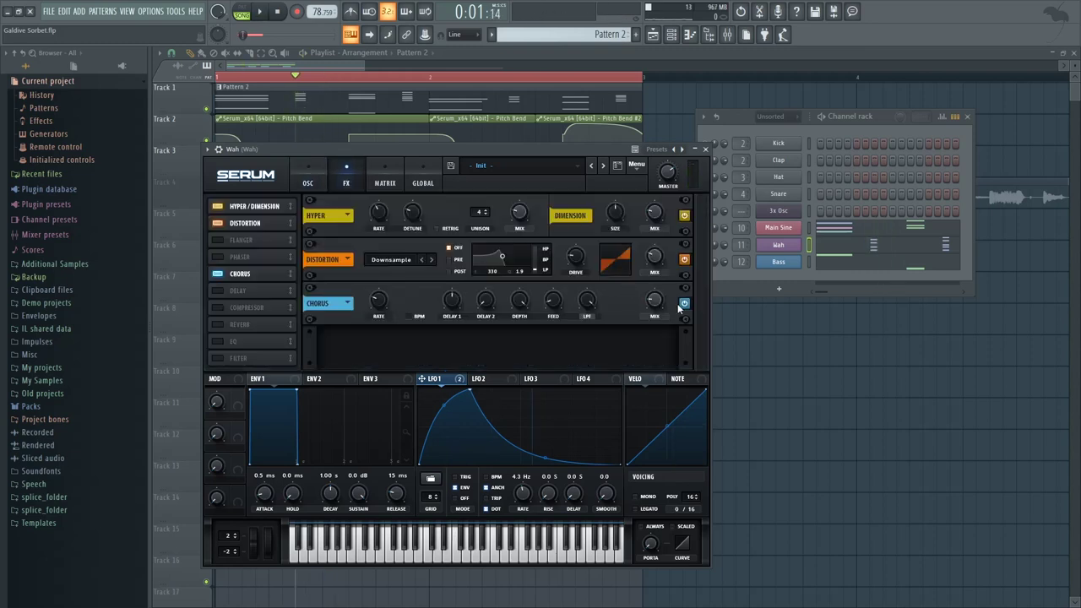
{"action": "left_click", "coordinate": [685, 303]}
{"action": "left_click", "coordinate": [684, 259]}
{"action": "left_click", "coordinate": [684, 215]}
- Re-enable Hyper/Dimension, Distortion and Chorus while playing, then bring up the mixer with F9
{"action": "left_click", "coordinate": [685, 216]}
{"action": "left_click", "coordinate": [685, 260]}
{"action": "key", "text": "space"}
{"action": "key", "text": "space"}
{"action": "left_click", "coordinate": [684, 304]}
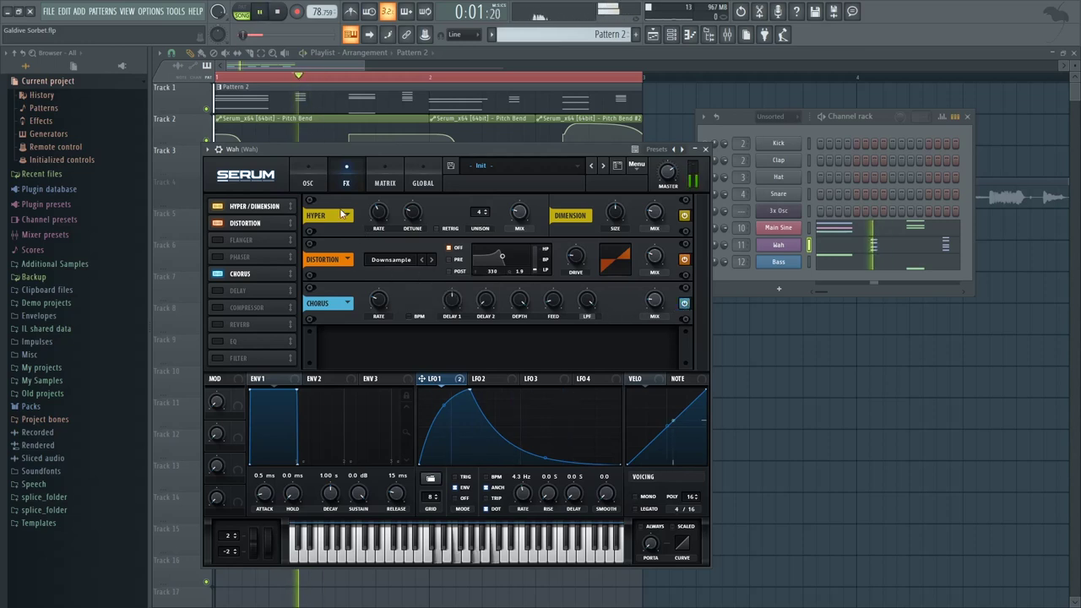
{"action": "key", "text": "F9"}
- Close the Wah Serum window from the channel rack
{"action": "left_click", "coordinate": [736, 115]}
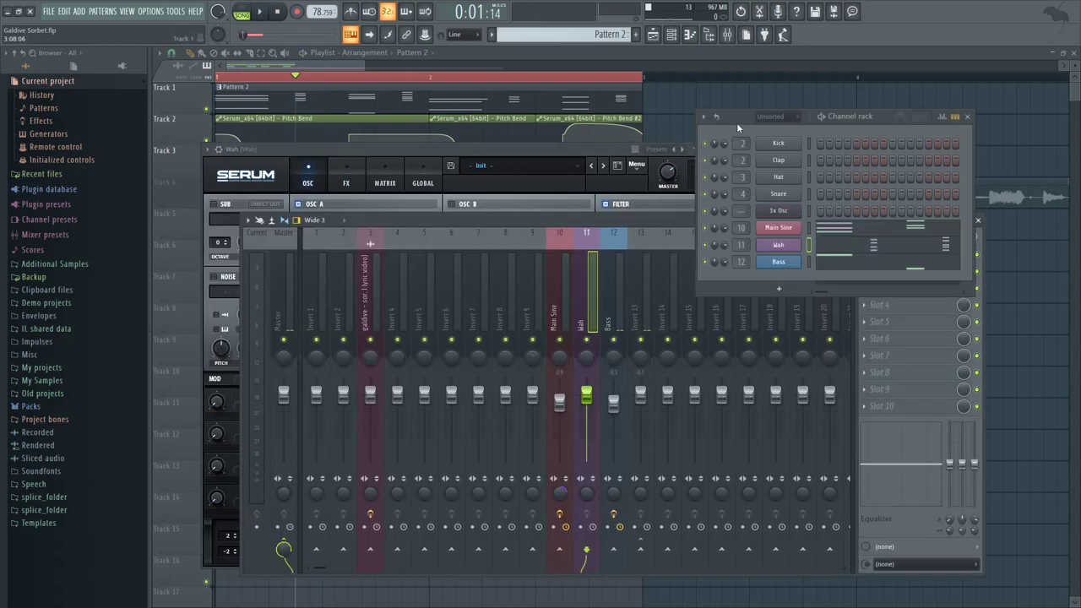
{"action": "left_click", "coordinate": [615, 148]}
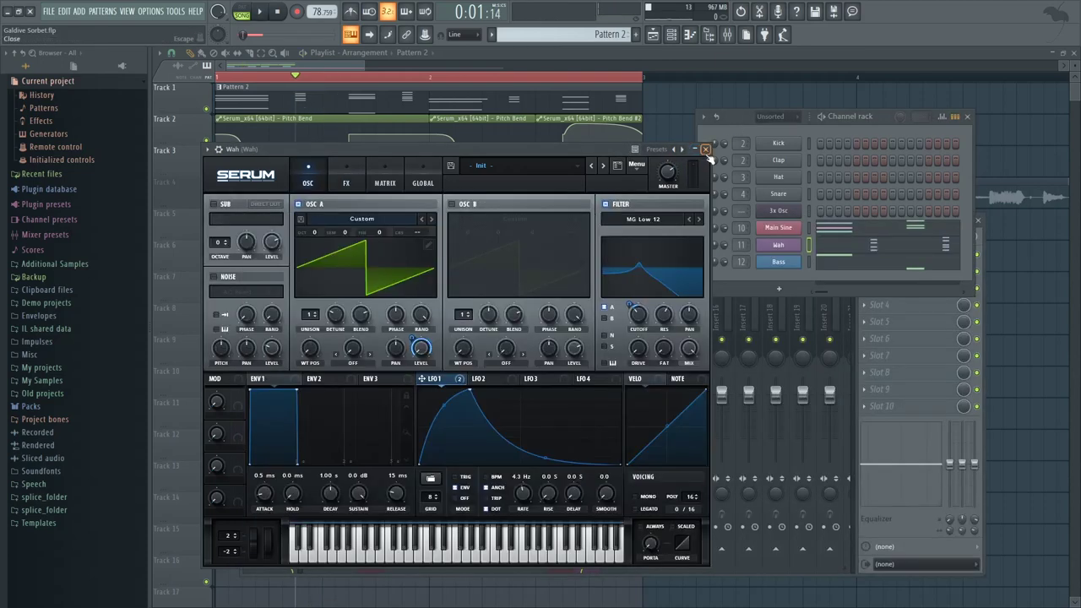
{"action": "left_click", "coordinate": [705, 150]}
- Select and play the short Wah chord notes in the piano roll, then close it
{"action": "left_click", "coordinate": [853, 250]}
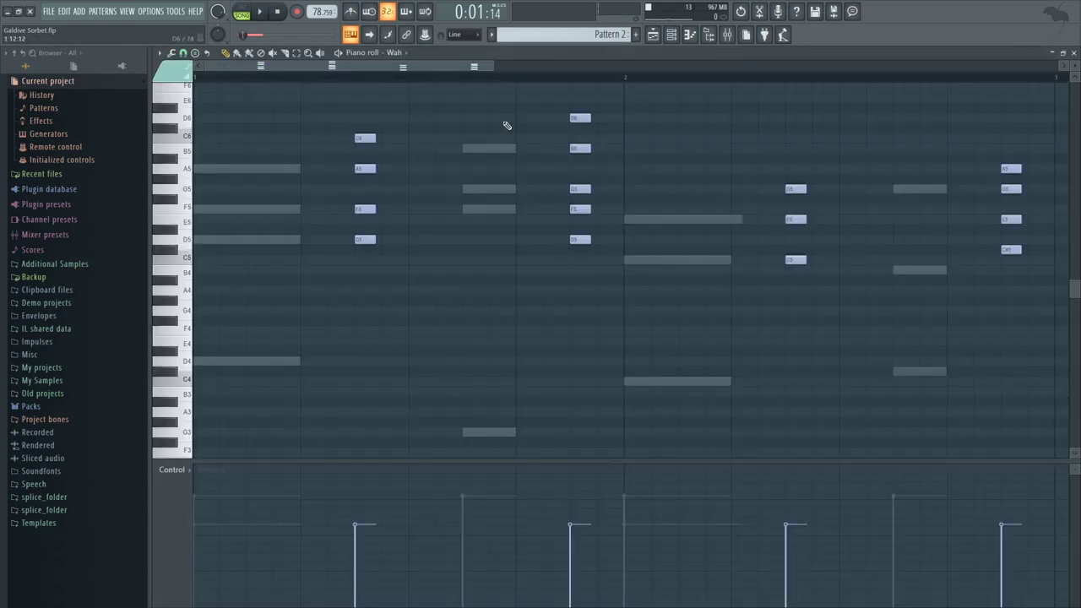
{"action": "scroll", "coordinate": [507, 121], "scroll_direction": "up", "scroll_amount": 1}
{"action": "left_click_drag", "start_coordinate": [498, 65], "coordinate": [486, 129]}
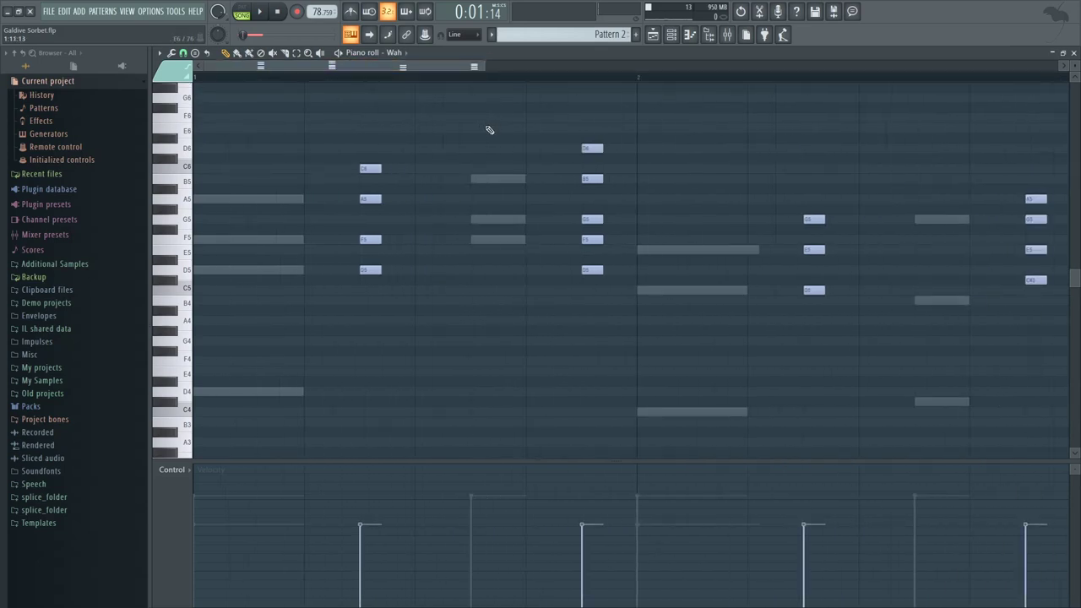
{"action": "left_click_drag", "start_coordinate": [333, 366], "coordinate": [1048, 82]}
{"action": "left_click_drag", "start_coordinate": [486, 66], "coordinate": [315, 113]}
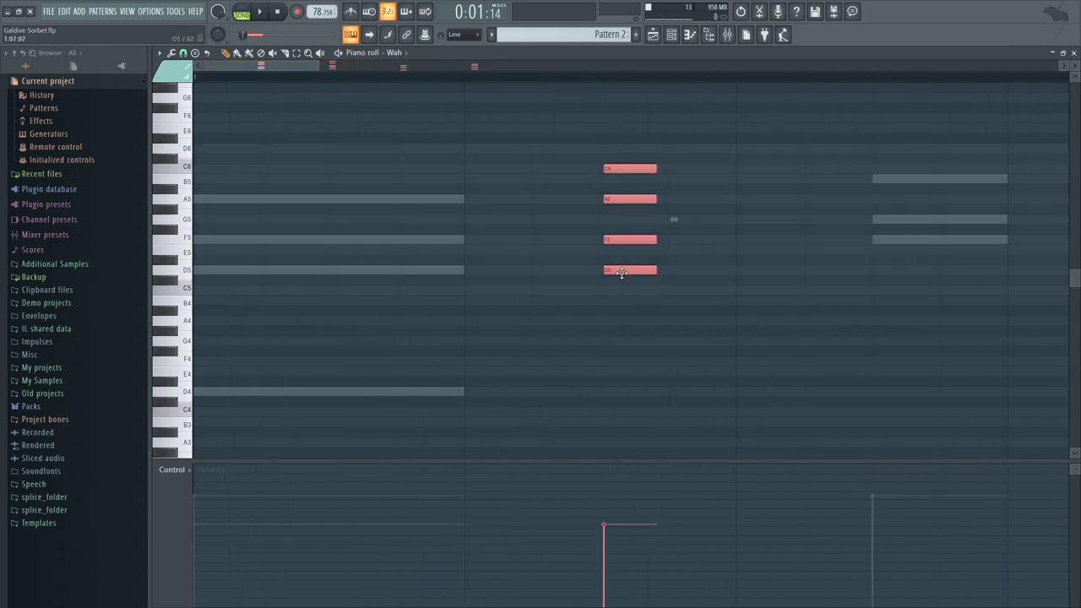
{"action": "key", "text": "space"}
{"action": "left_click", "coordinate": [1074, 52]}
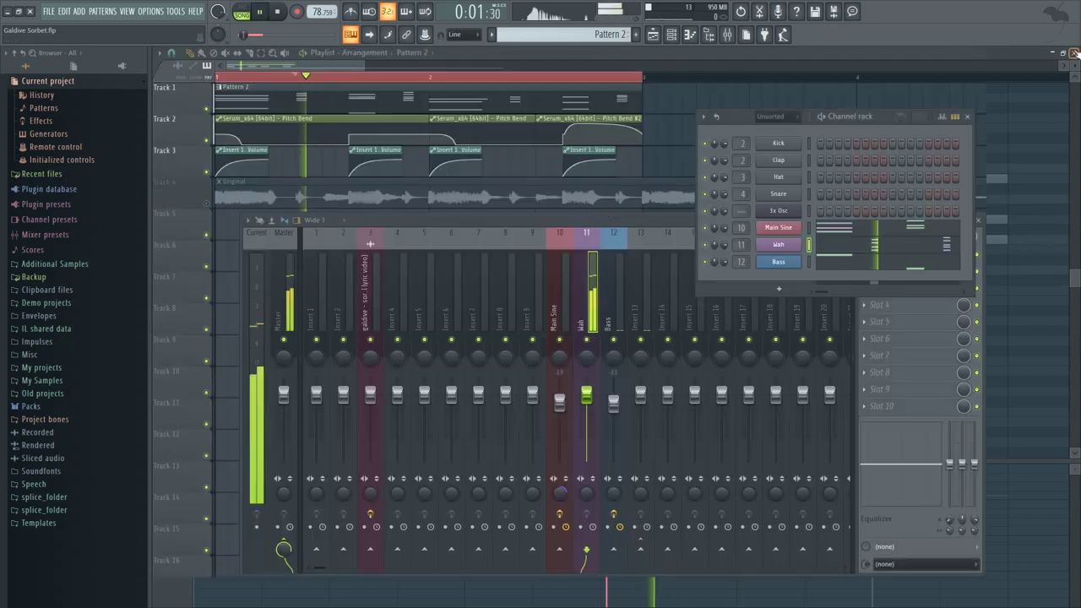
{"action": "key", "text": "space"}
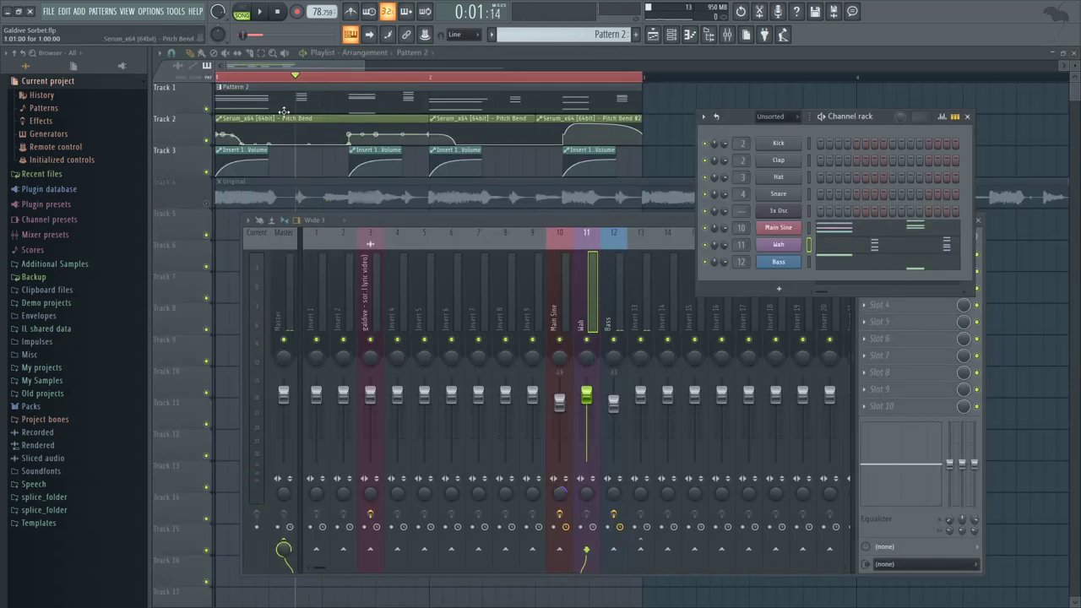
- Reopen the channel rack and mixer, keeping the channel rack in front
{"action": "key", "text": "F12"}
{"action": "left_click", "coordinate": [675, 39]}
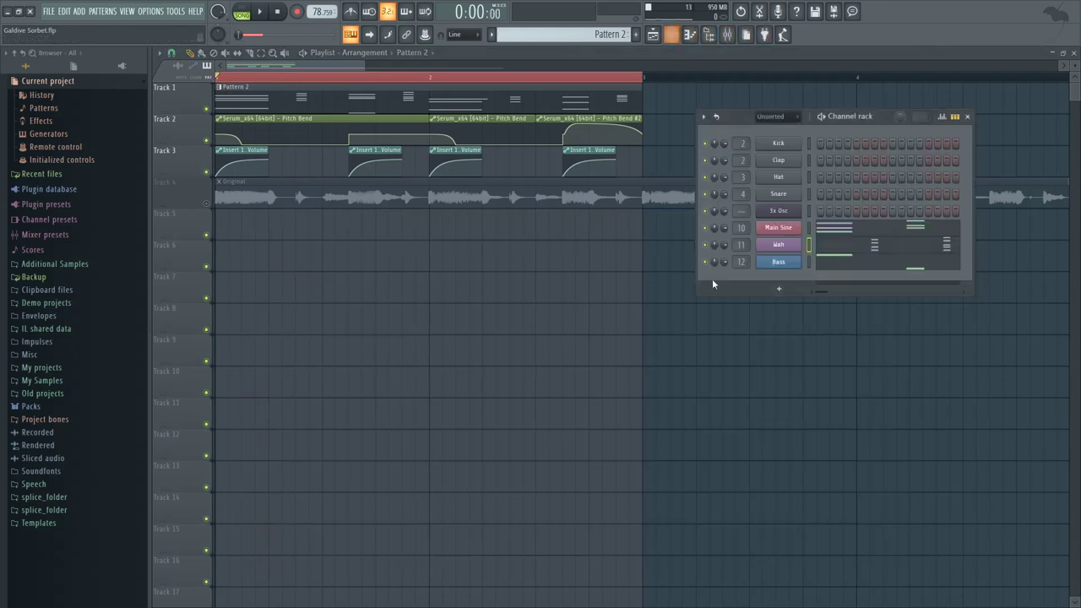
{"action": "left_click", "coordinate": [727, 34]}
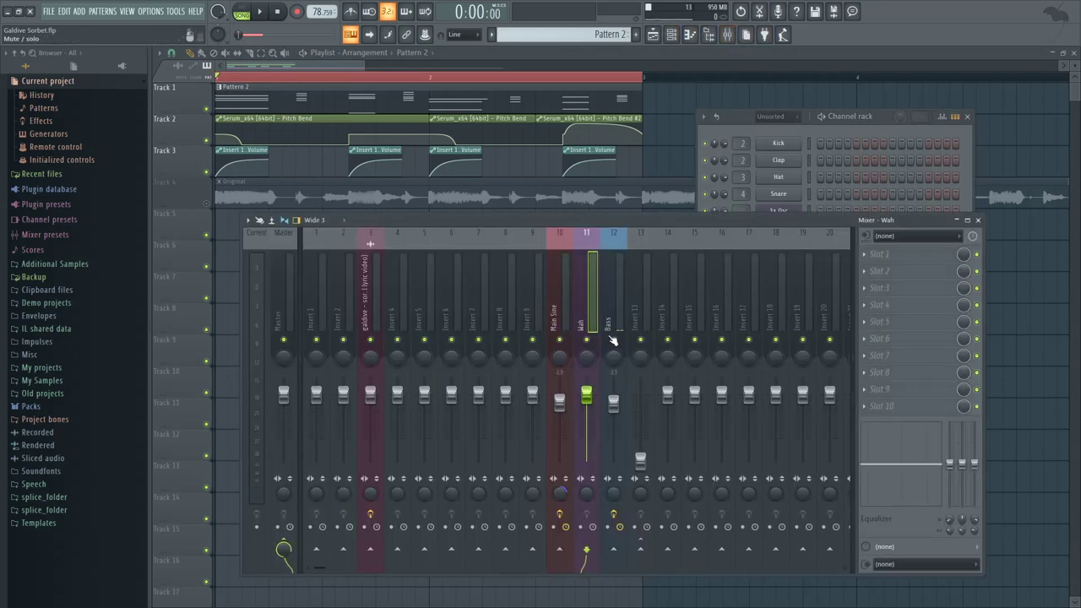
{"action": "key", "text": "F6"}
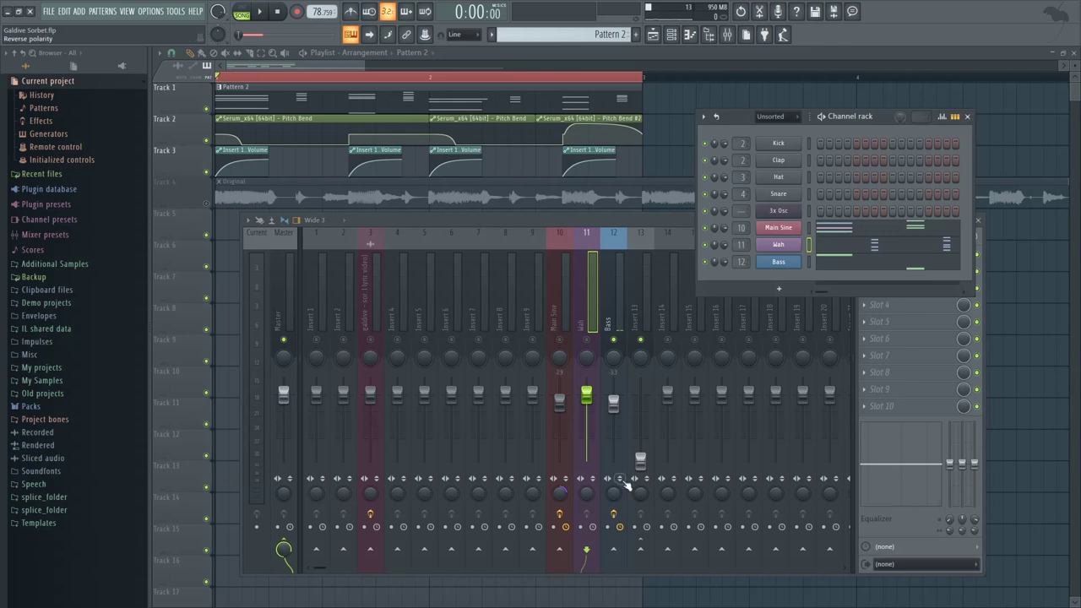
- Play the Bass Serum patch and check its FX and oscillator pages
{"action": "left_click", "coordinate": [782, 261]}
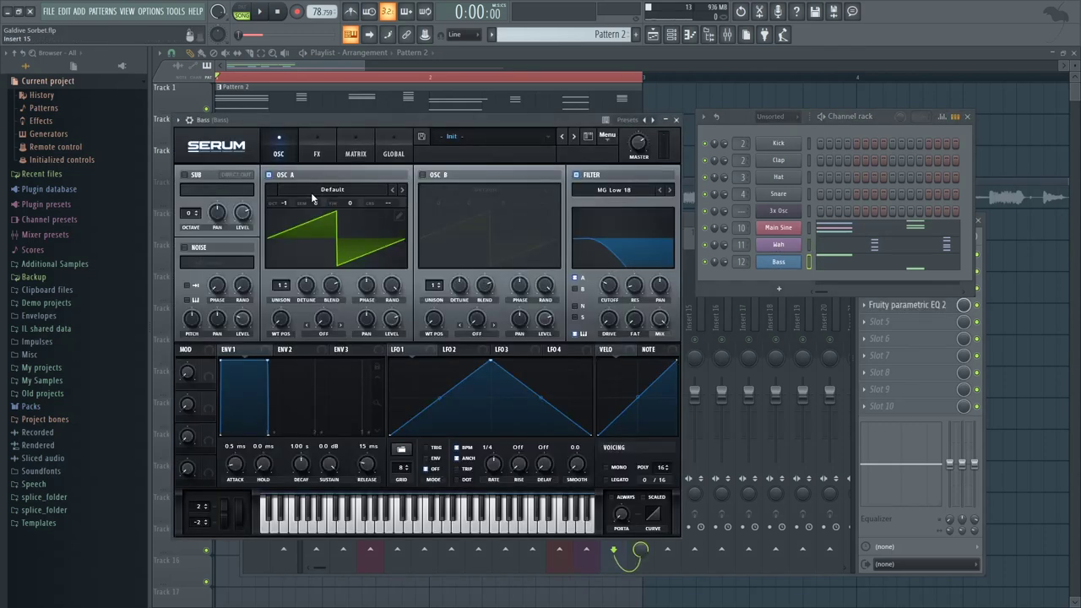
{"action": "left_click", "coordinate": [260, 11]}
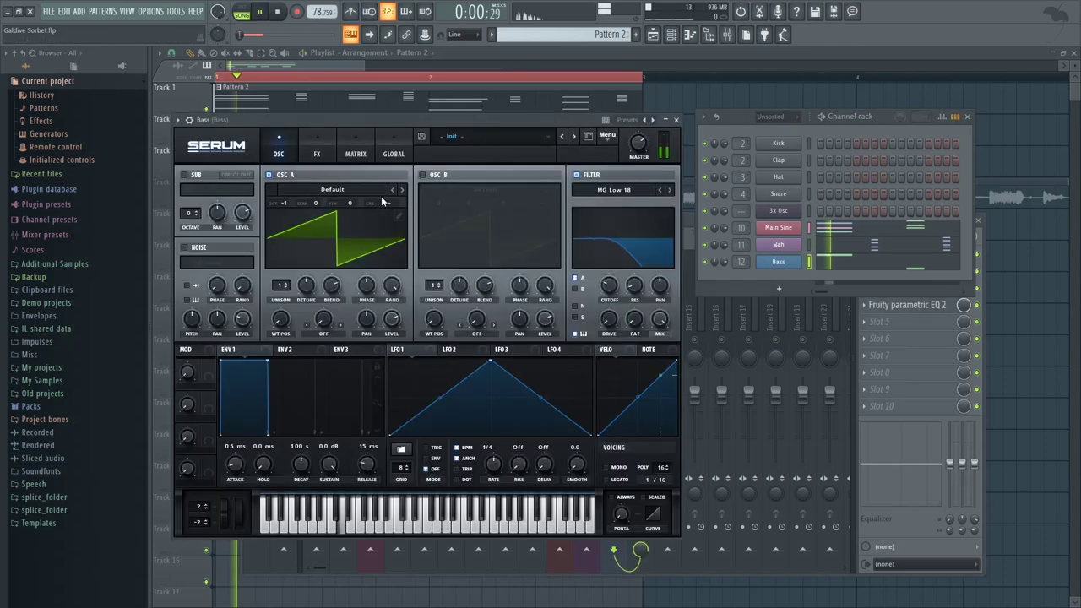
{"action": "left_click", "coordinate": [277, 12]}
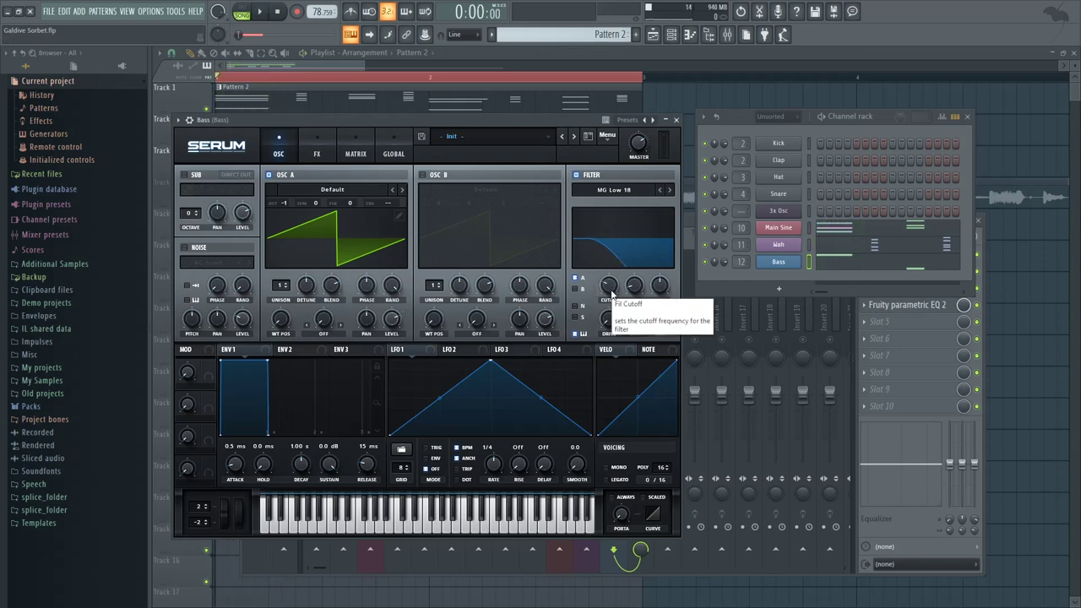
{"action": "left_click", "coordinate": [315, 153]}
{"action": "left_click", "coordinate": [279, 152]}
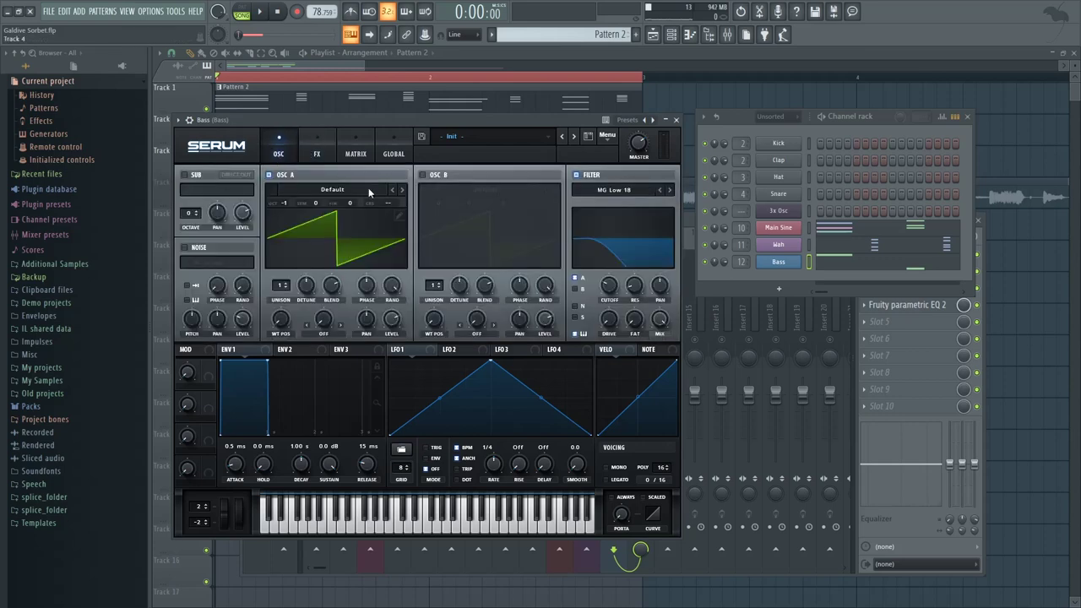
- Close the Bass synth, arm the Bass insert, open its EffectRack, and audition the bass
{"action": "left_click", "coordinate": [680, 121]}
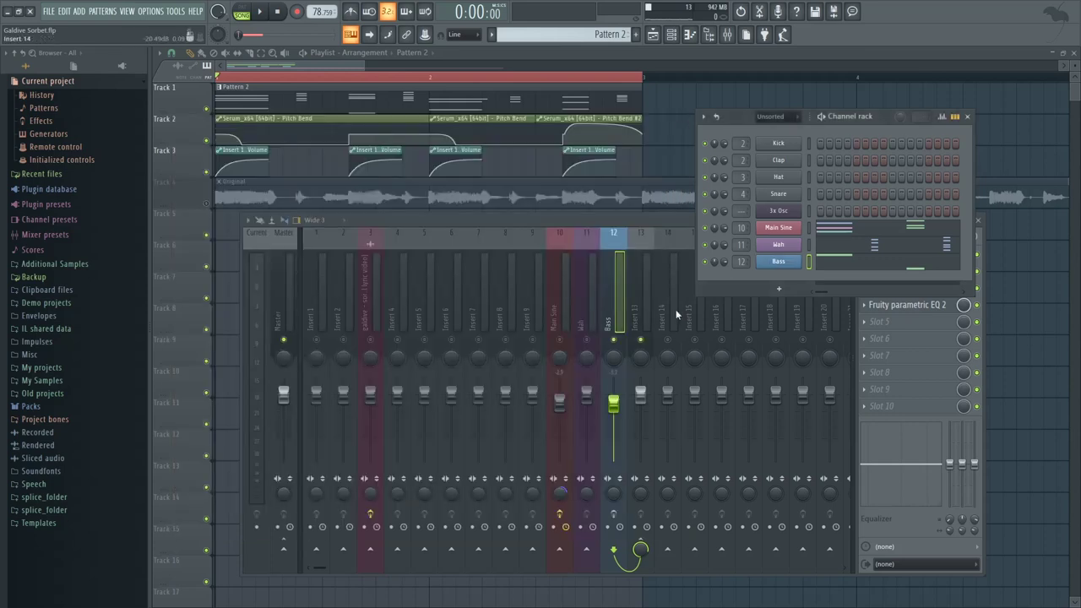
{"action": "left_click", "coordinate": [639, 221]}
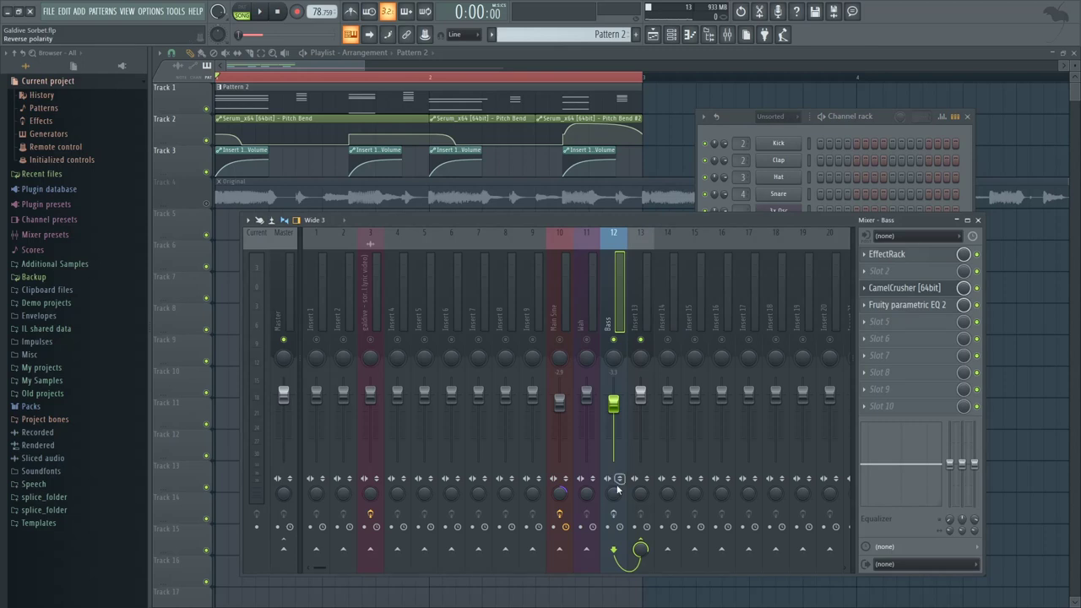
{"action": "left_click", "coordinate": [613, 513]}
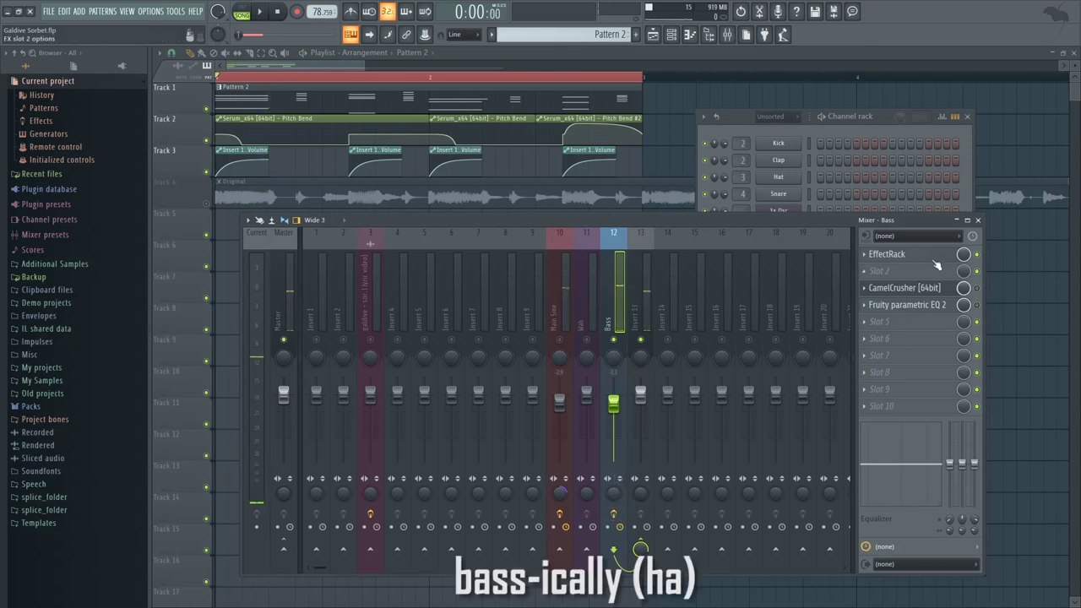
{"action": "left_click", "coordinate": [908, 254]}
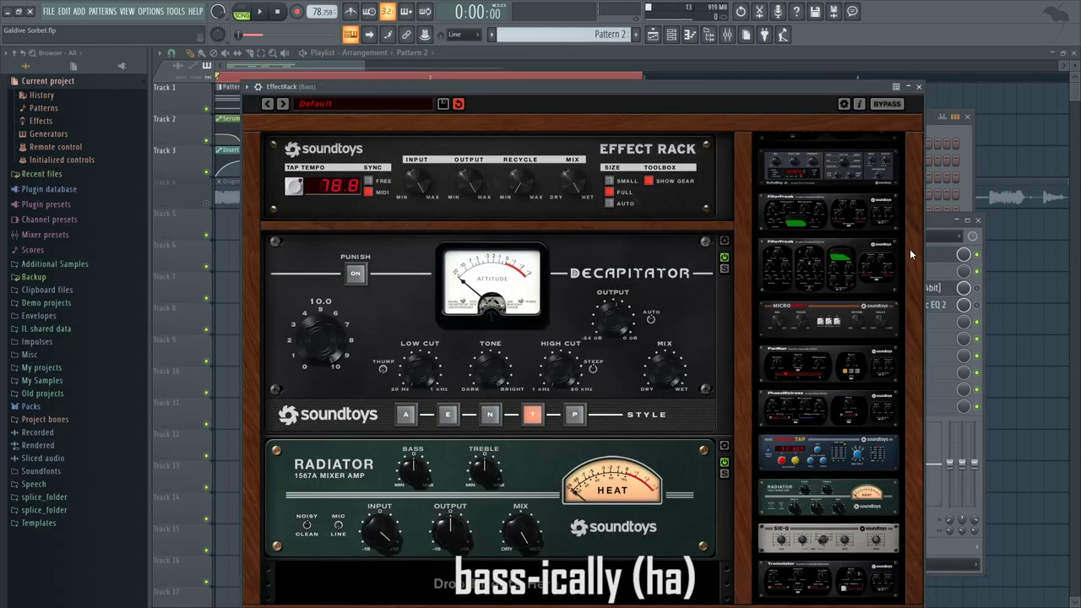
{"action": "left_click", "coordinate": [980, 256]}
{"action": "key", "text": "space"}
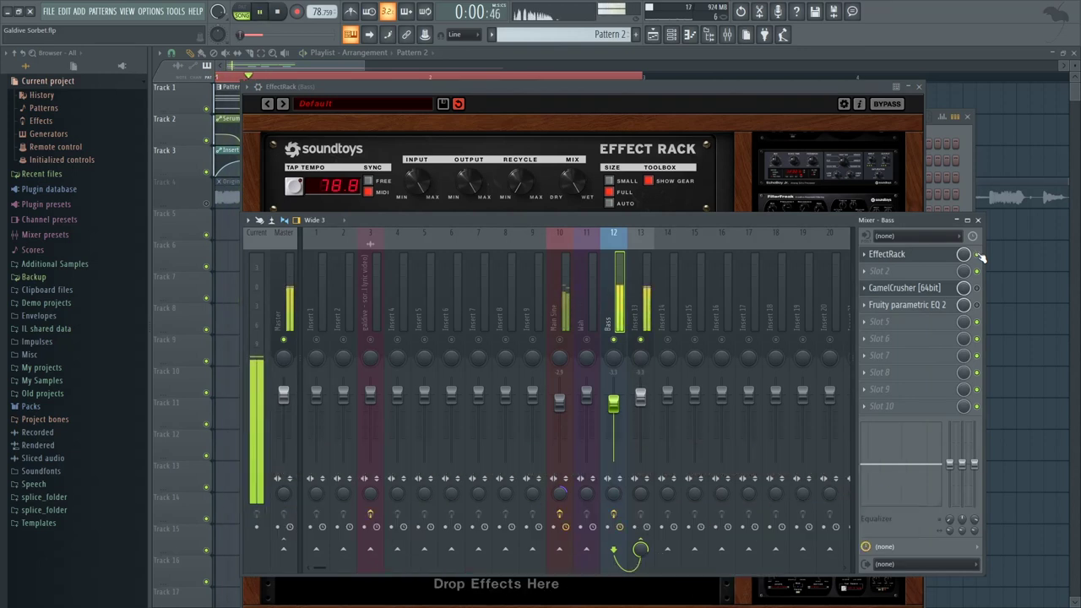
{"action": "key", "text": "space"}
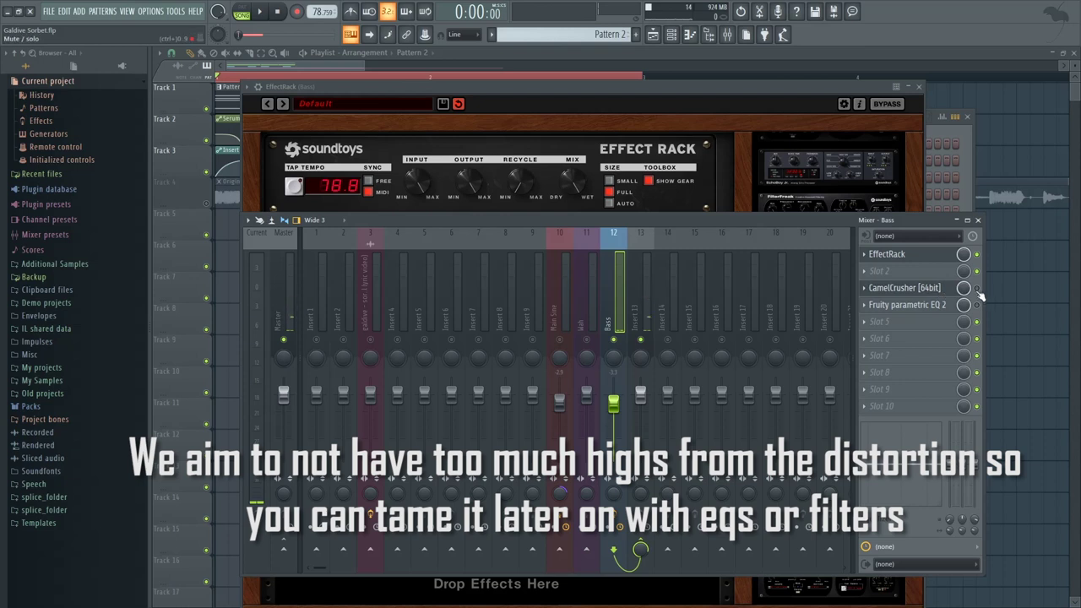
- Inspect the Bass insert's CamelCrusher and Fruity parametric EQ 2 settings
{"action": "left_click", "coordinate": [896, 291]}
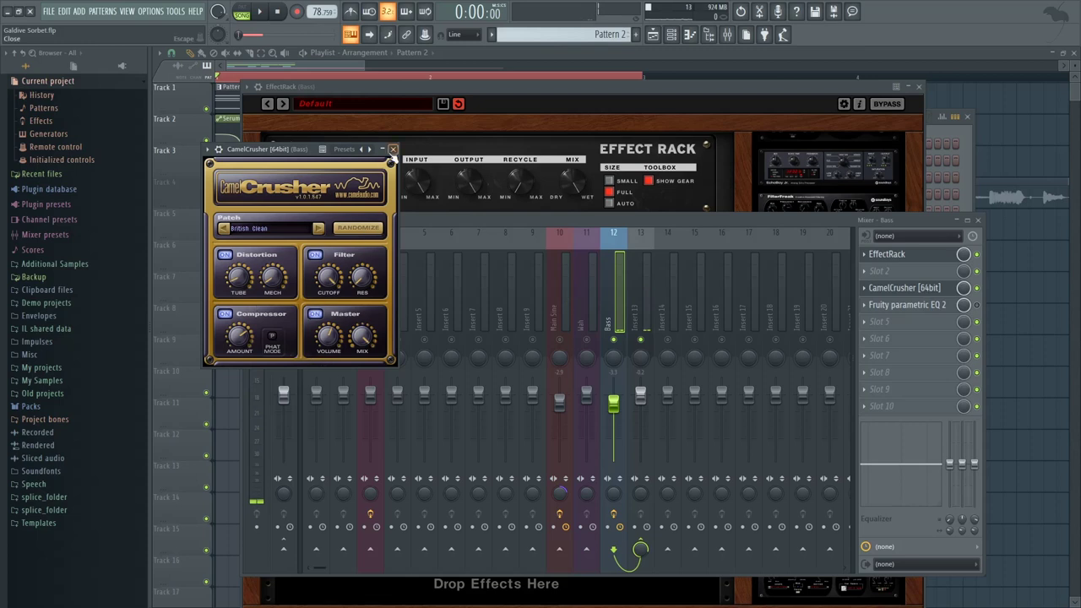
{"action": "left_click", "coordinate": [393, 150]}
{"action": "left_click", "coordinate": [952, 309]}
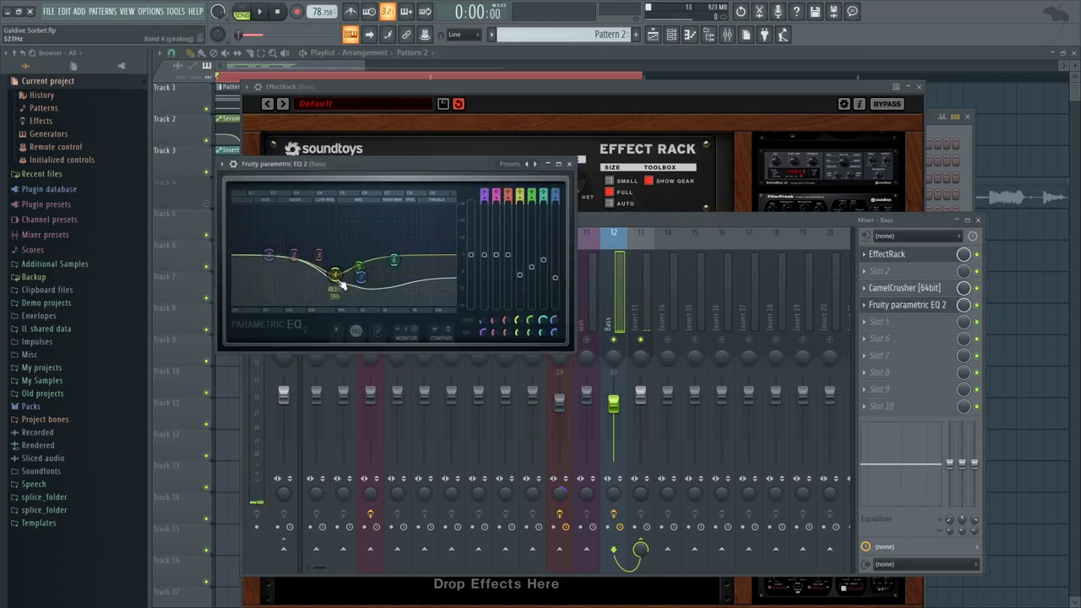
{"action": "left_click", "coordinate": [569, 163]}
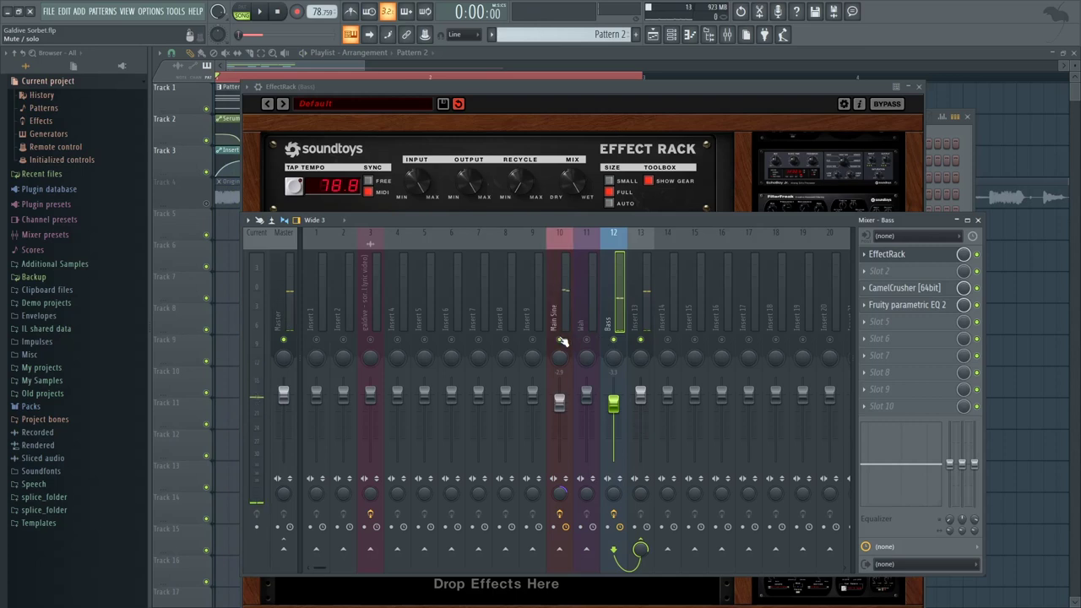
- Drag the Bass EQ's band 4 lower and left, then unsolo all mixer tracks and play
{"action": "key", "text": "space"}
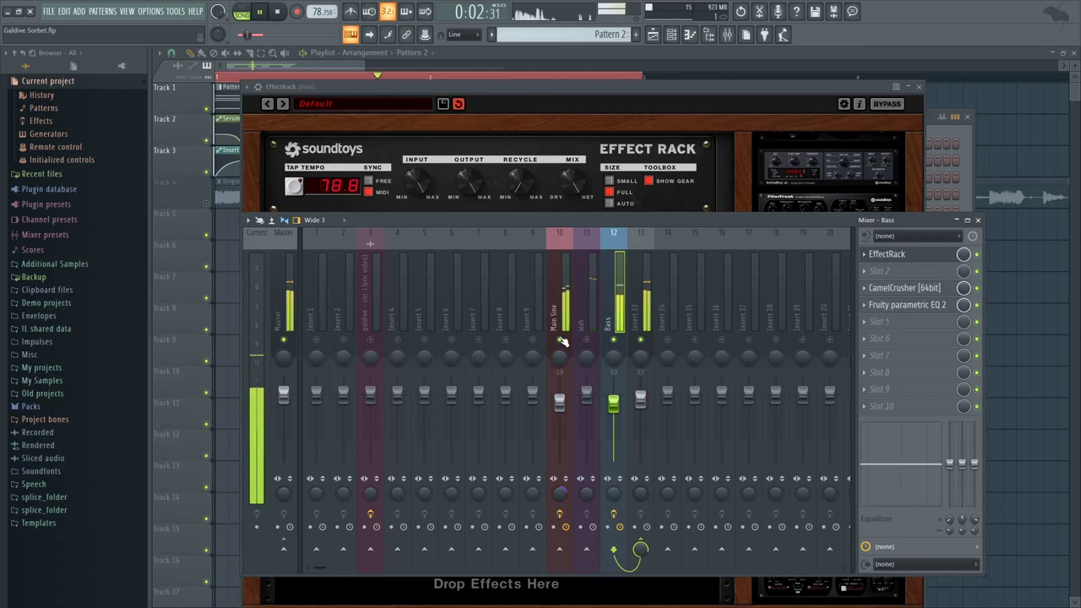
{"action": "key", "text": "space"}
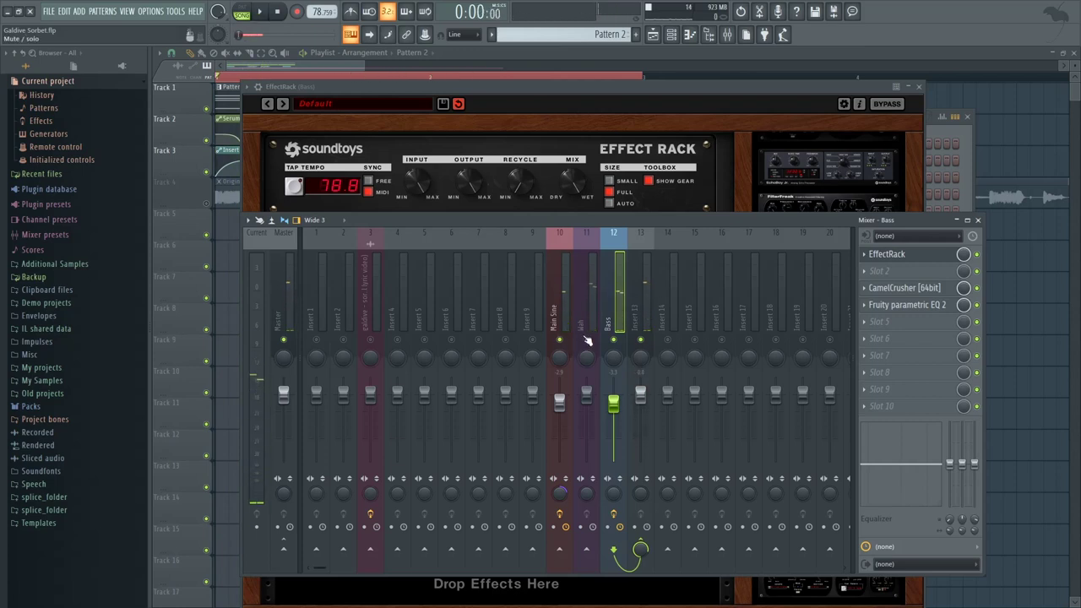
{"action": "left_click", "coordinate": [908, 305]}
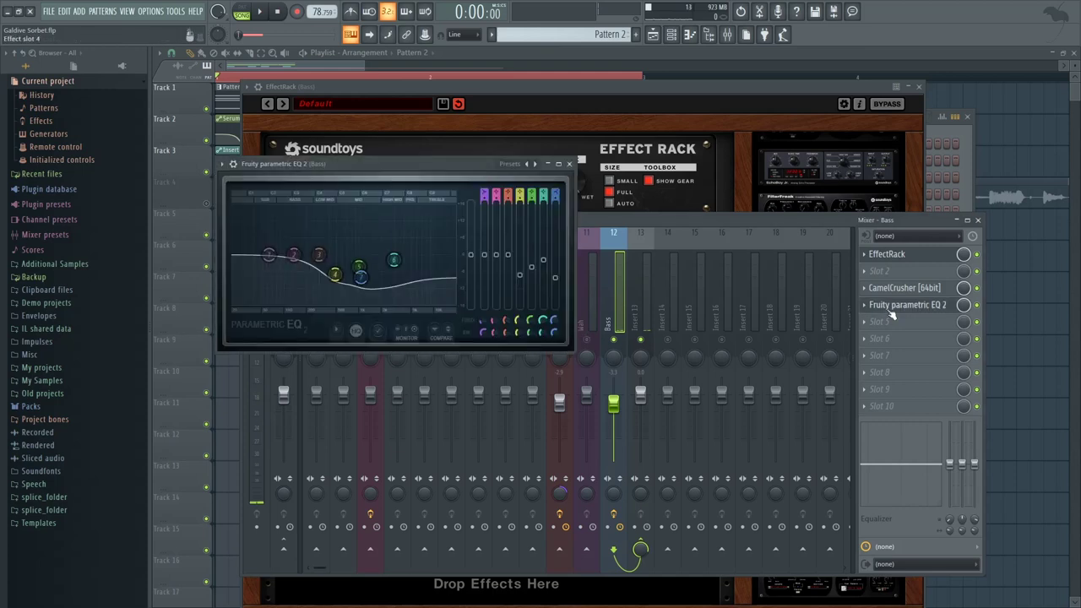
{"action": "left_click_drag", "start_coordinate": [391, 272], "coordinate": [338, 275]}
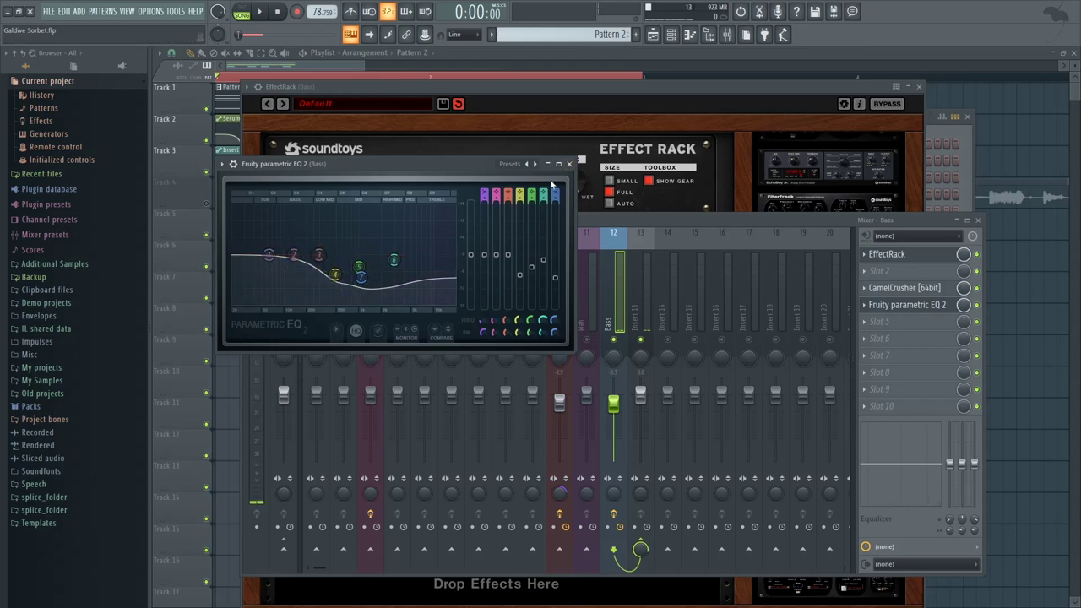
{"action": "left_click", "coordinate": [569, 163]}
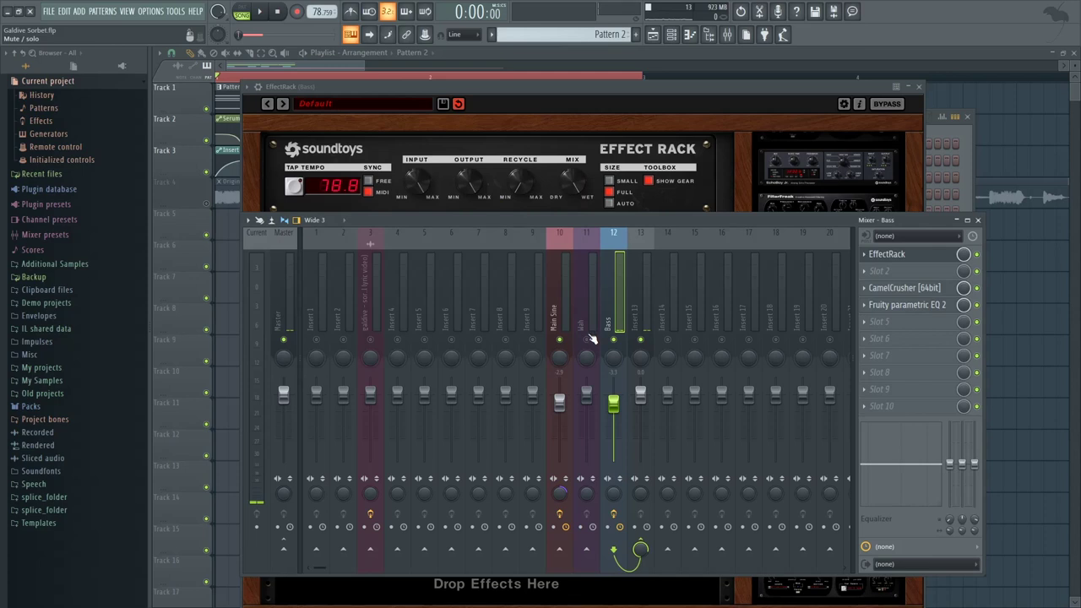
{"action": "right_click", "coordinate": [588, 339]}
{"action": "key", "text": "space"}
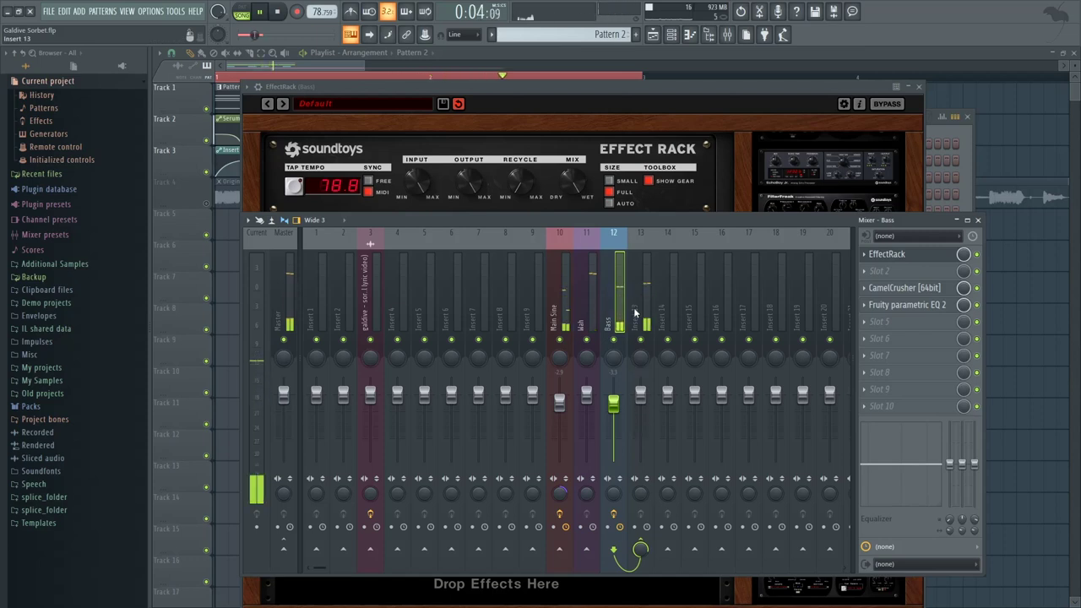
- Step through the Main Sine, Bass and insert 13 channels and open insert 13's volume options
{"action": "key", "text": "space"}
{"action": "left_click", "coordinate": [553, 318]}
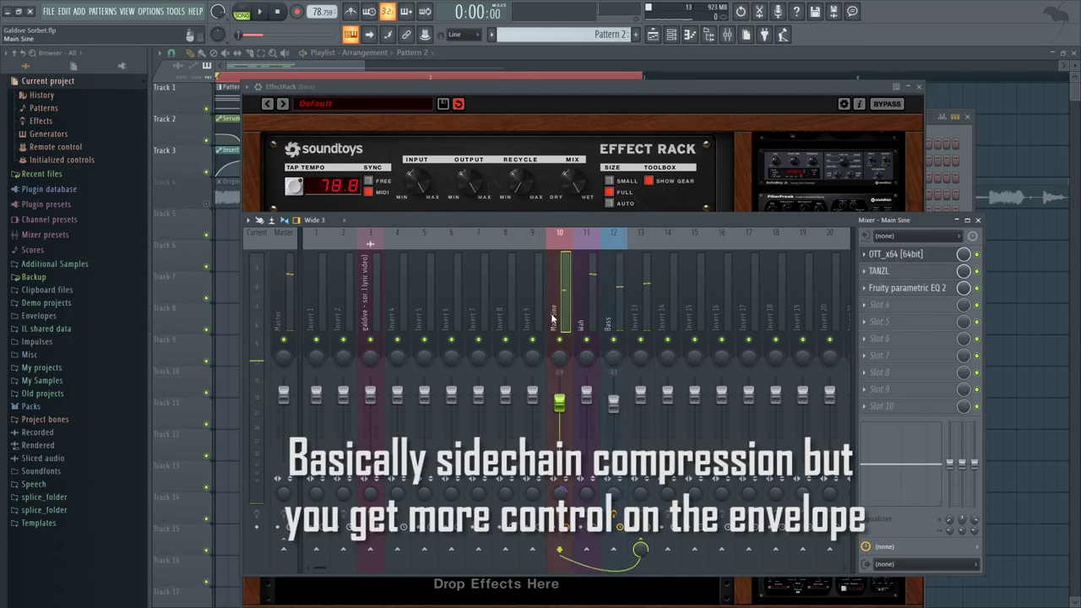
{"action": "left_click", "coordinate": [616, 319]}
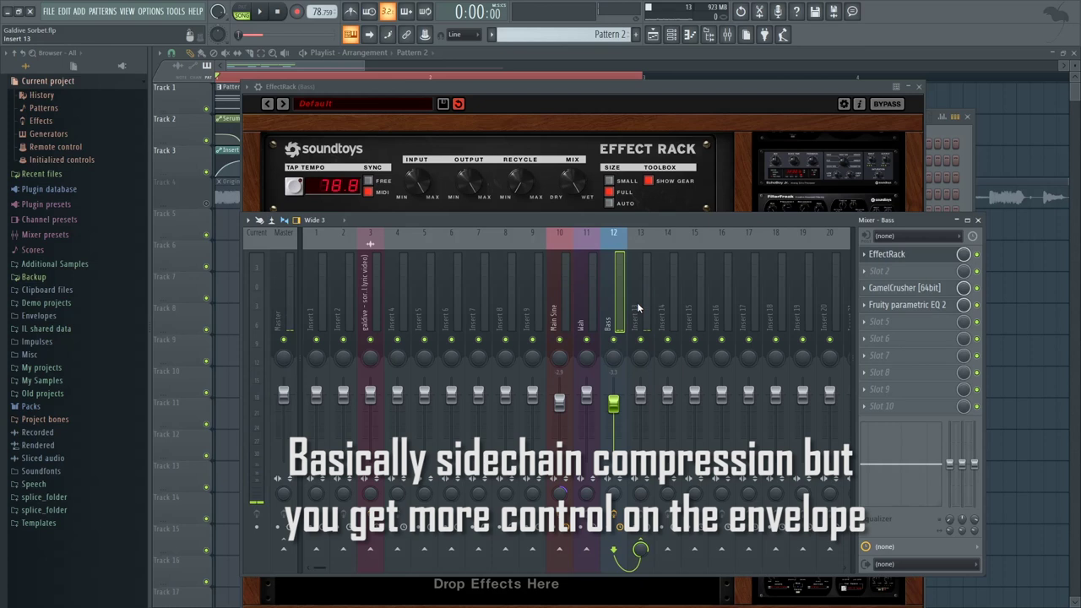
{"action": "left_click", "coordinate": [637, 303]}
{"action": "right_click", "coordinate": [641, 397]}
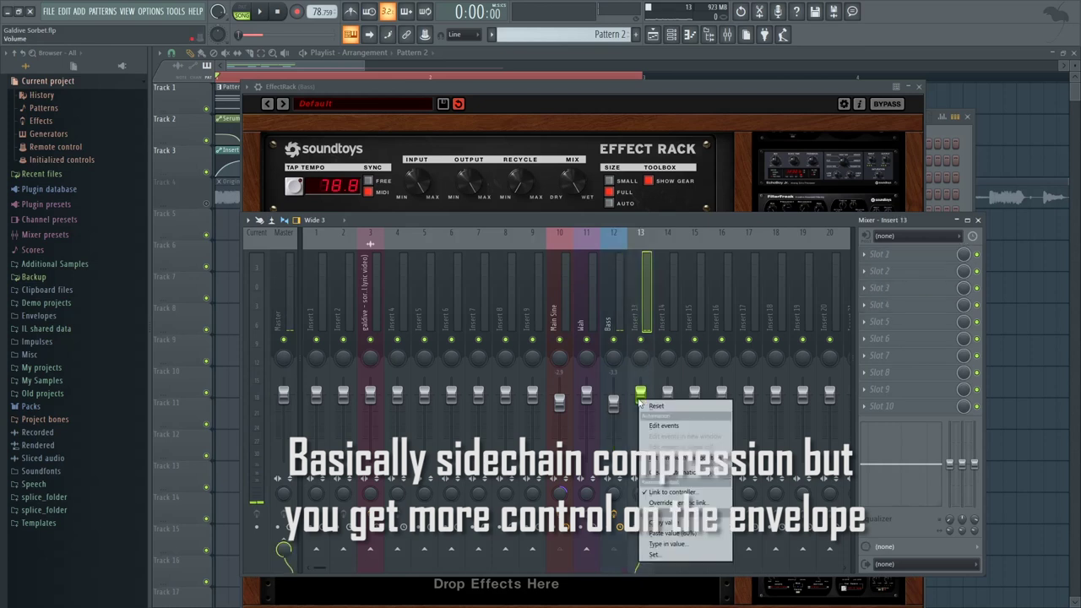
- Return to the Playlist and play the Insert 1 Volume automation from a later point
{"action": "left_click", "coordinate": [287, 69]}
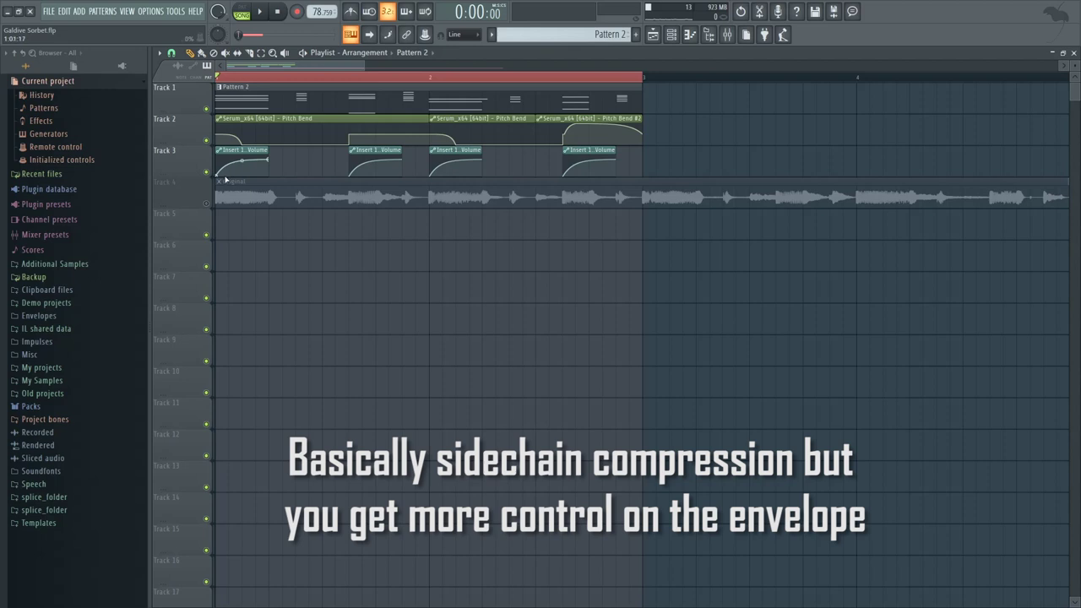
{"action": "key", "text": "space"}
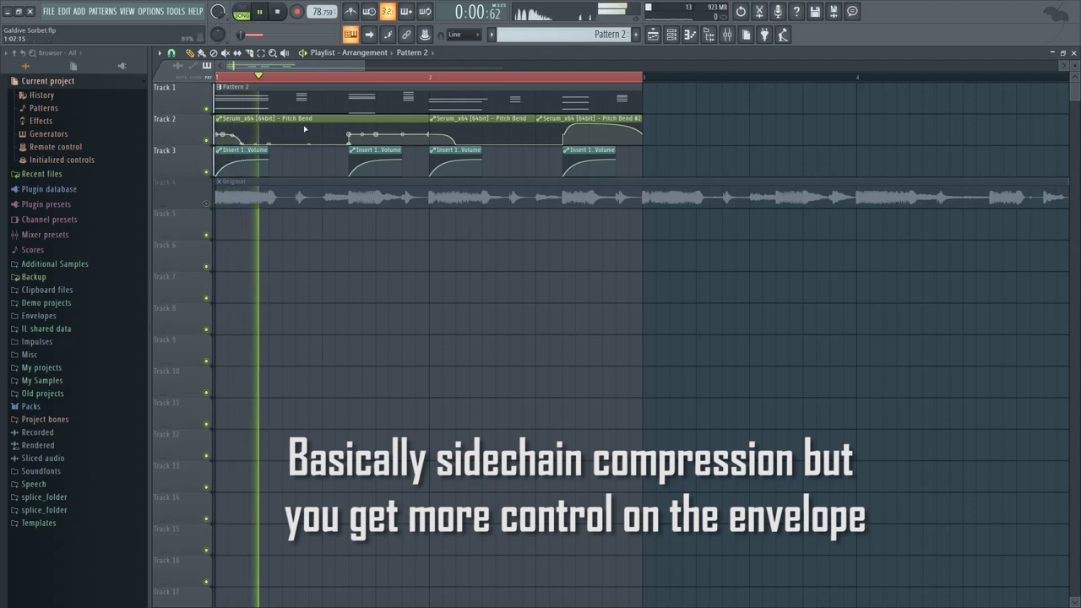
{"action": "key", "text": "space"}
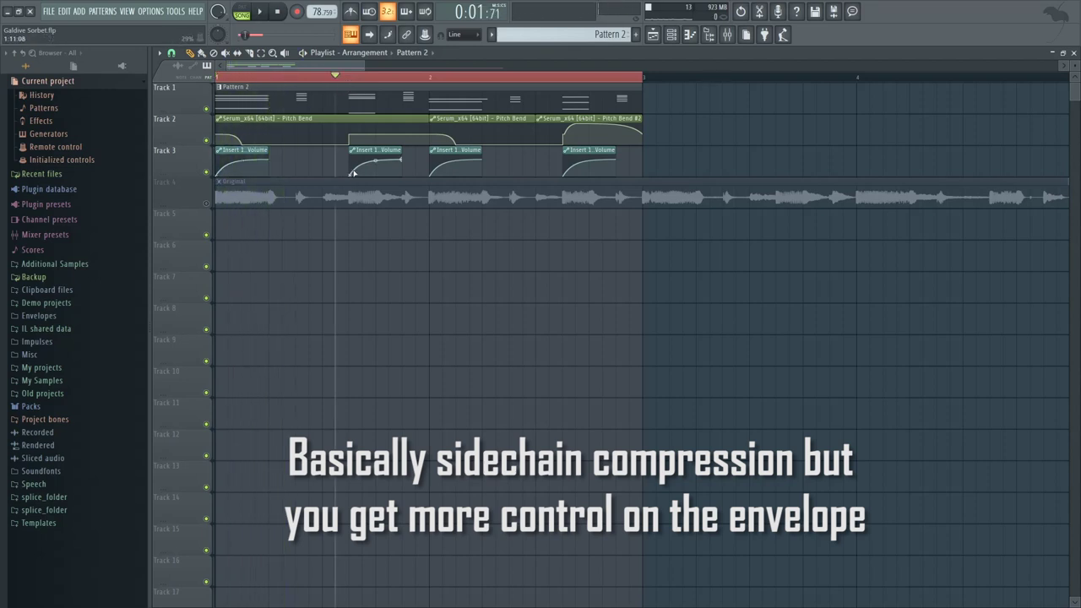
{"action": "left_click", "coordinate": [349, 77]}
{"action": "key", "text": "space"}
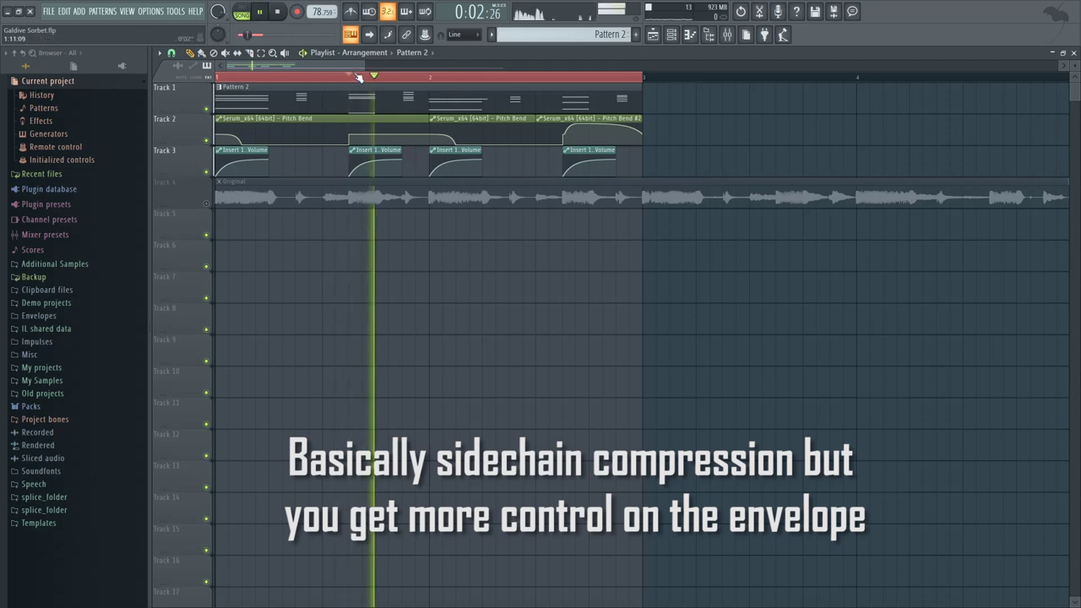
{"action": "key", "text": "space"}
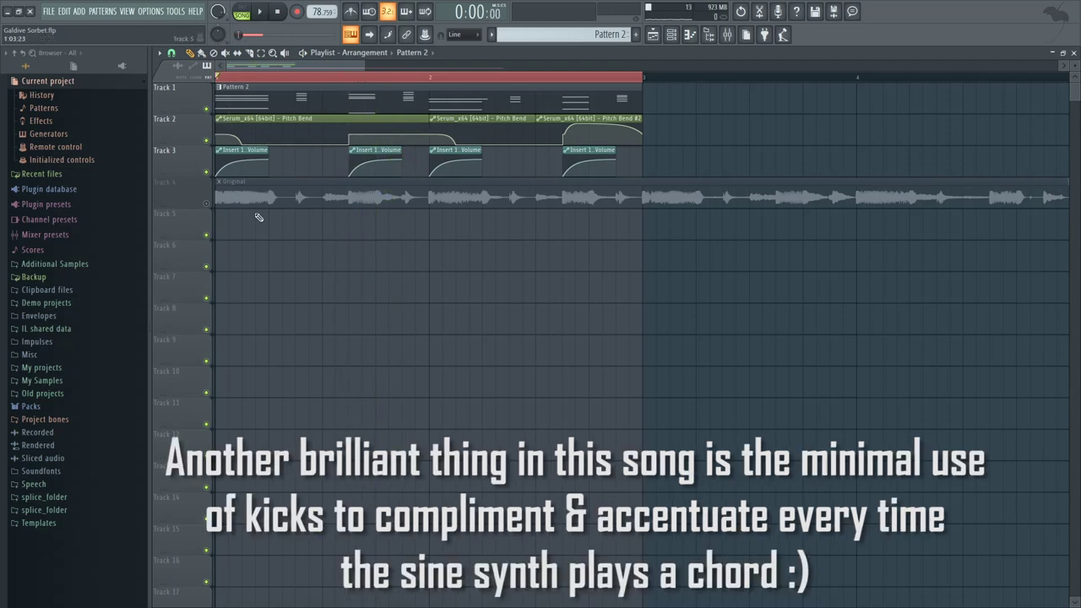
{"action": "right_click", "coordinate": [213, 207]}
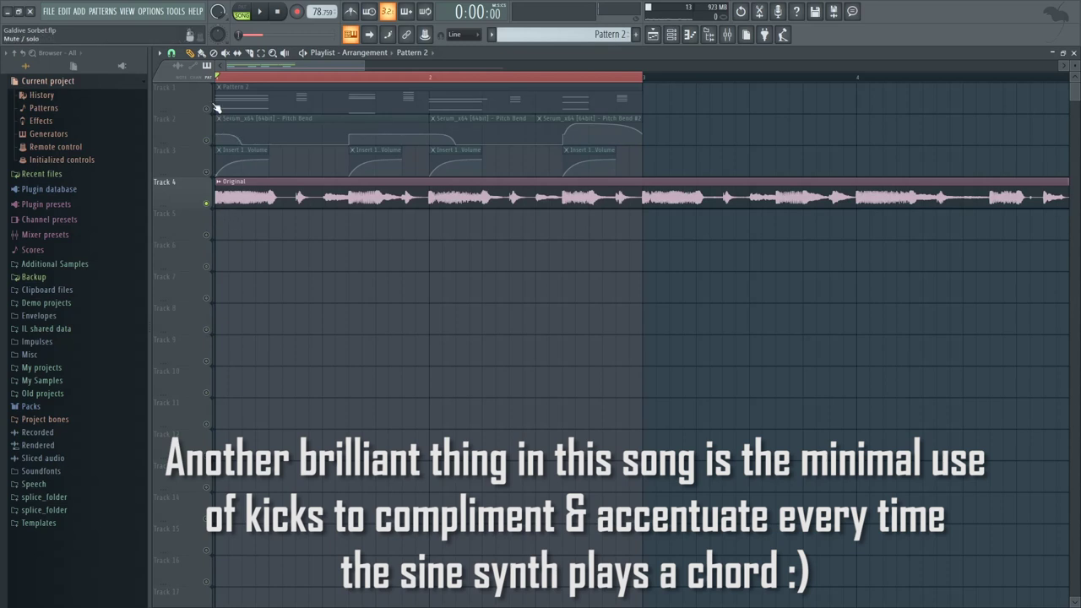
{"action": "key", "text": "space"}
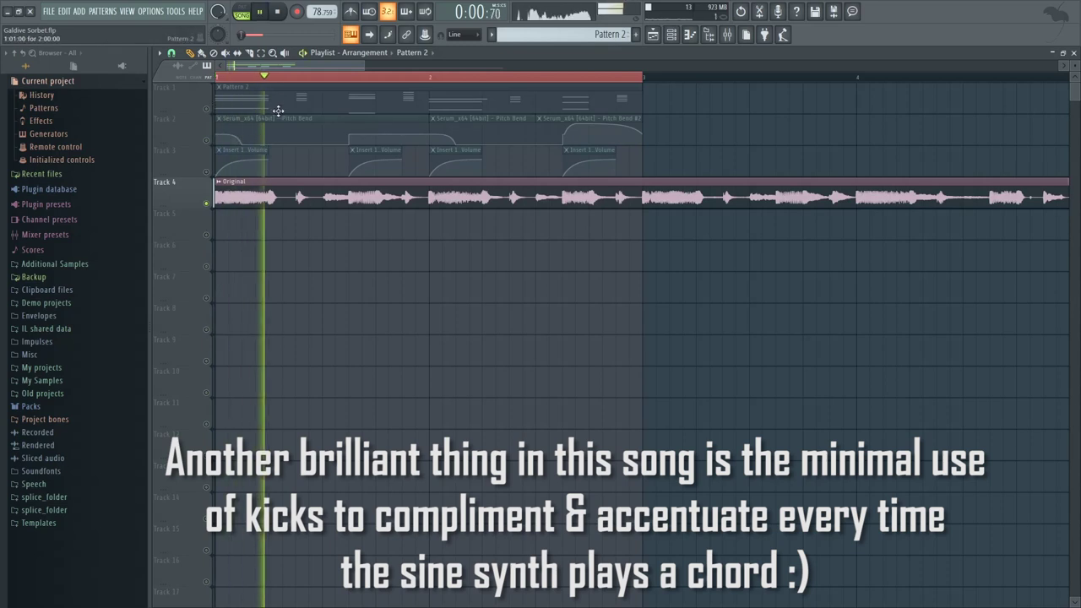
{"action": "left_click", "coordinate": [282, 77]}
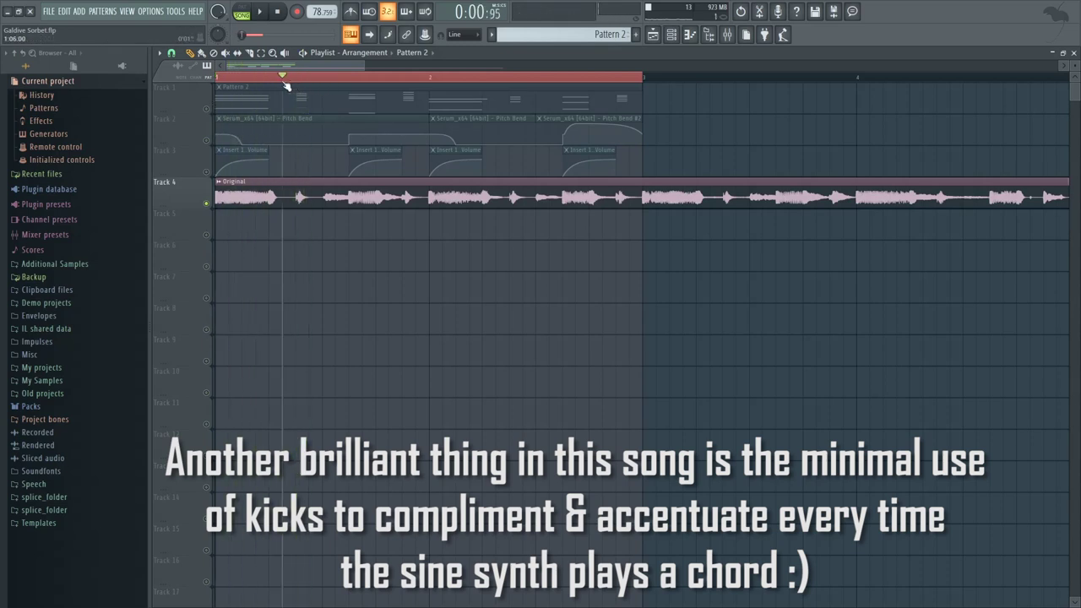
{"action": "left_click", "coordinate": [355, 77]}
{"action": "left_click", "coordinate": [354, 78]}
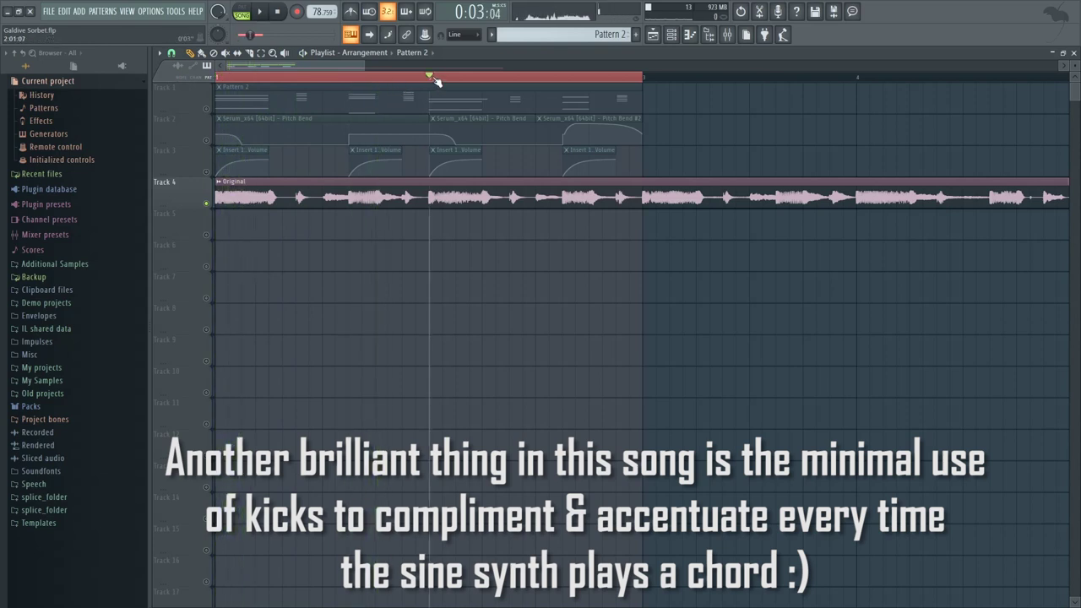
{"action": "left_click", "coordinate": [436, 78]}
{"action": "left_click", "coordinate": [564, 78]}
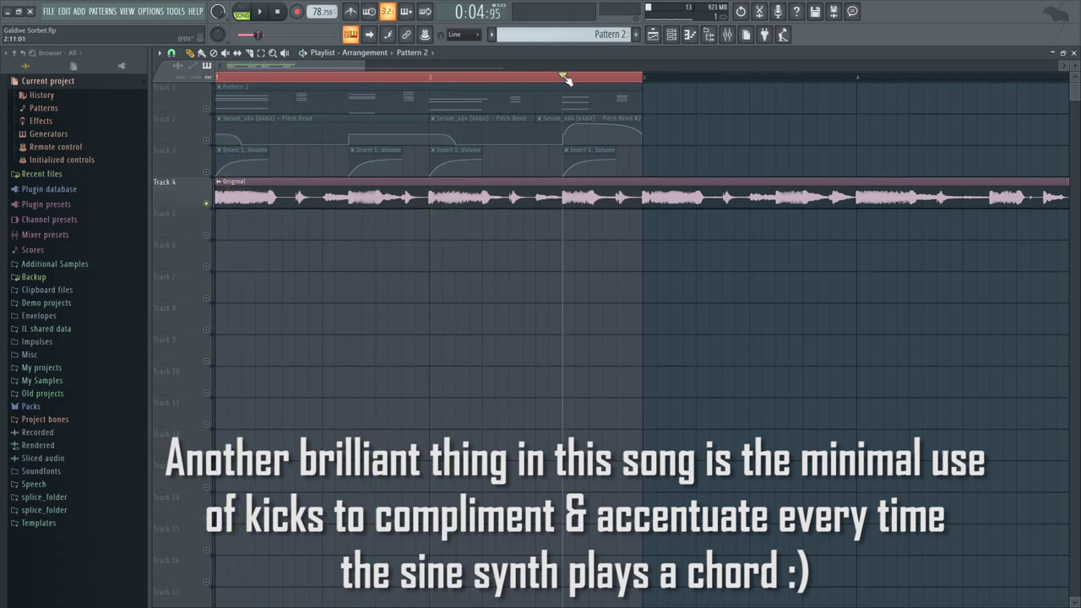
{"action": "right_click", "coordinate": [207, 203]}
{"action": "left_click", "coordinate": [207, 203]}
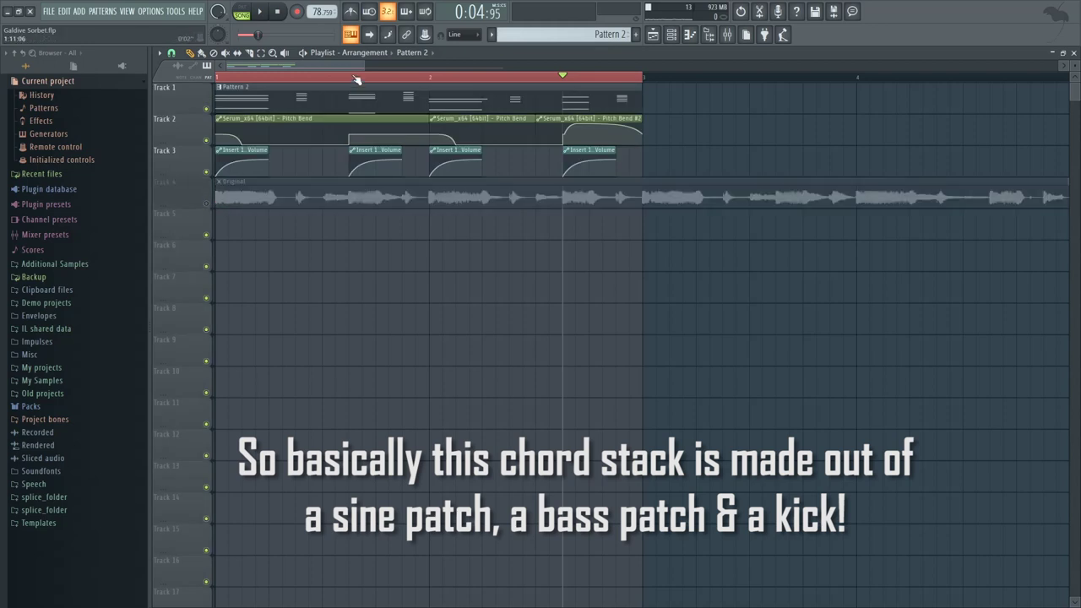
{"action": "key", "text": "space"}
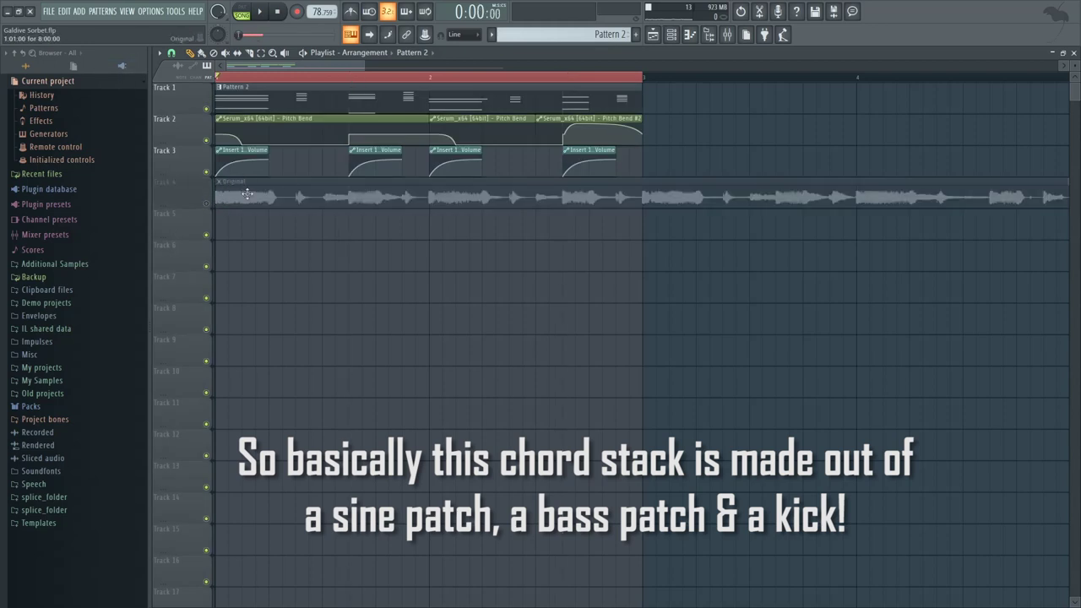